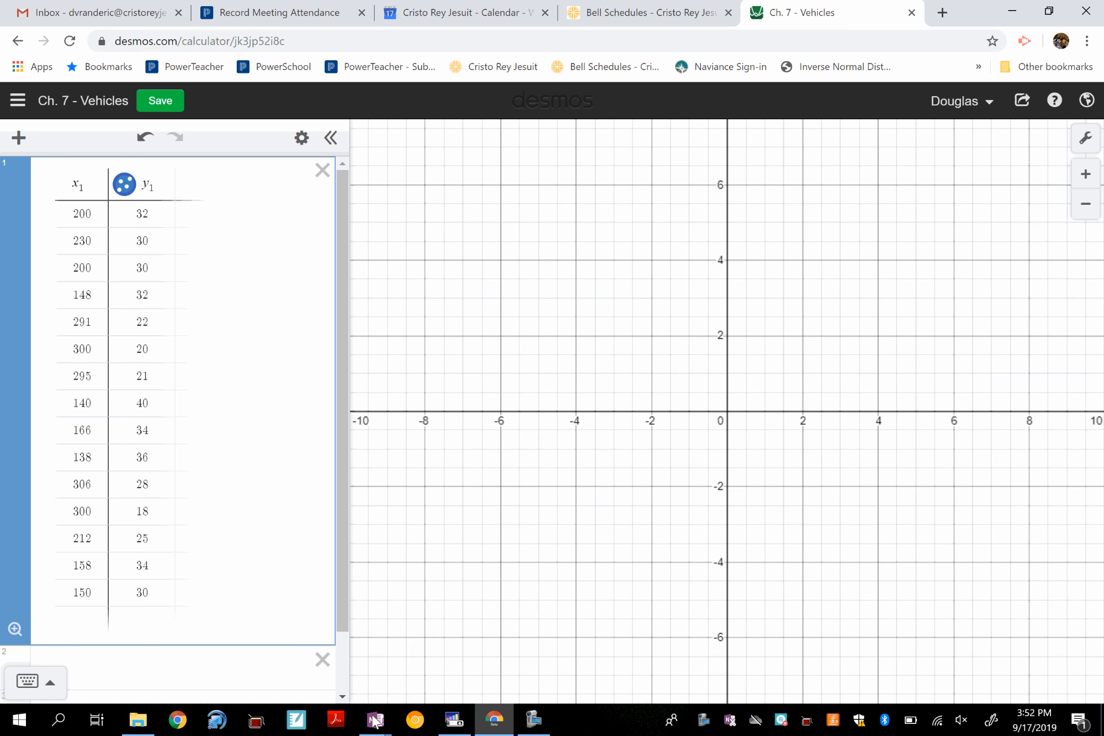
Switch to the Ch. 7 Notes in OneNote and examine the vehicle horsepower and MPG table in full page view
{"action": "mouse_move", "coordinate": [376, 719]}
{"action": "left_click", "coordinate": [411, 694]}
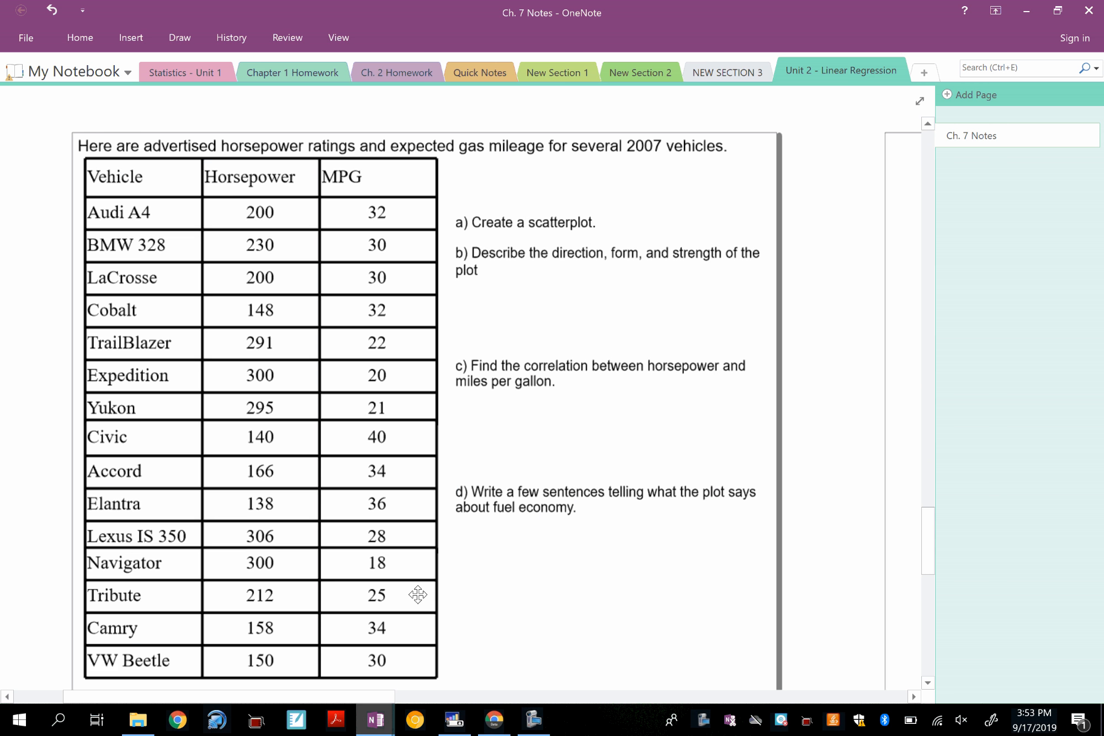
{"action": "left_click", "coordinate": [918, 101]}
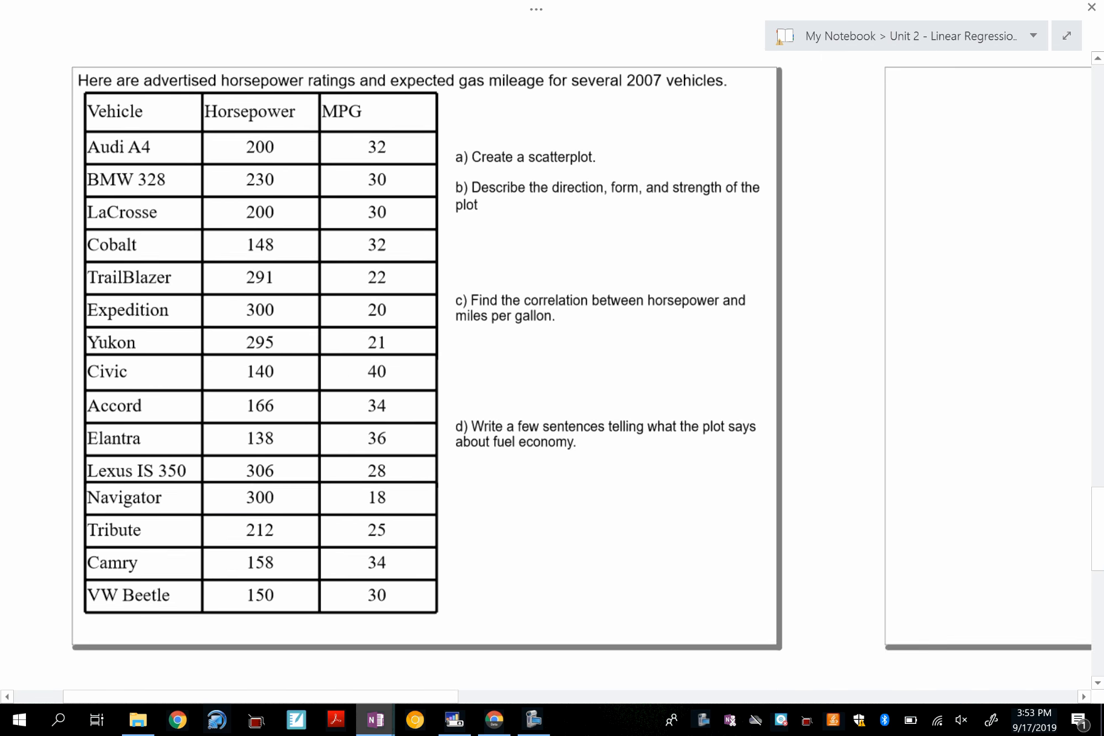
{"action": "scroll", "coordinate": [544, 370], "scroll_direction": "up", "scroll_amount": 1}
{"action": "scroll", "coordinate": [950, 369], "scroll_direction": "left", "scroll_amount": 3}
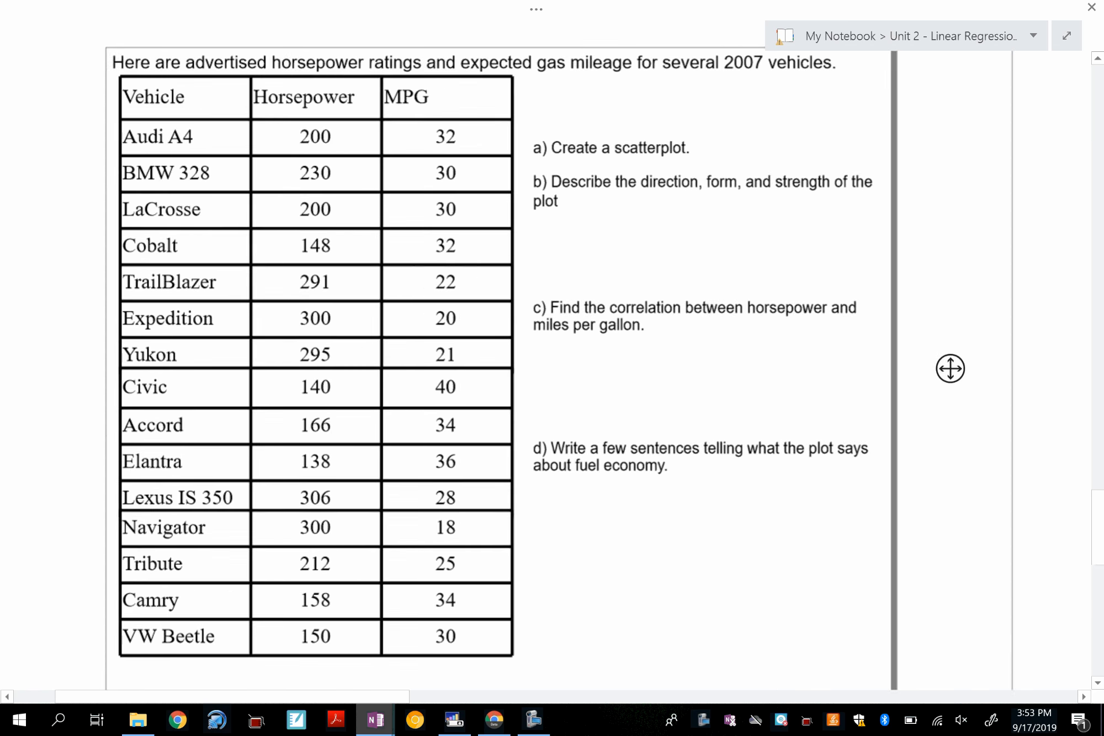
Switch back to Desmos and set the graph's x-axis range from 135 to 310
{"action": "key", "text": "alt+Tab"}
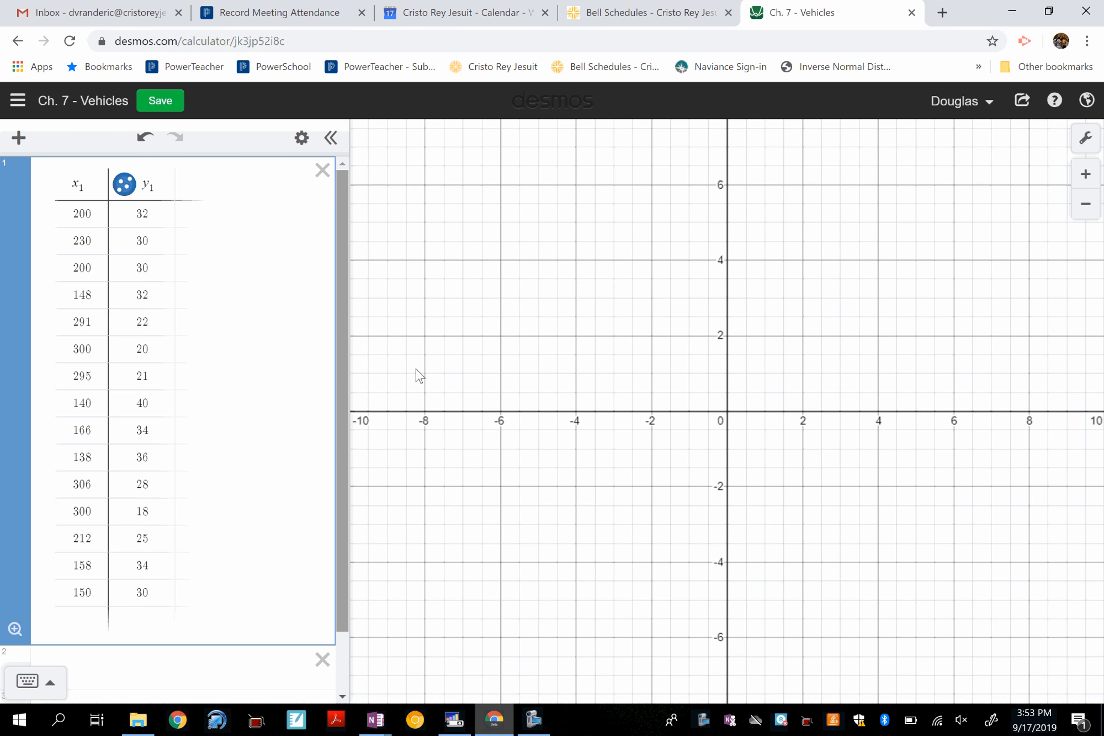
{"action": "left_click", "coordinate": [1085, 142]}
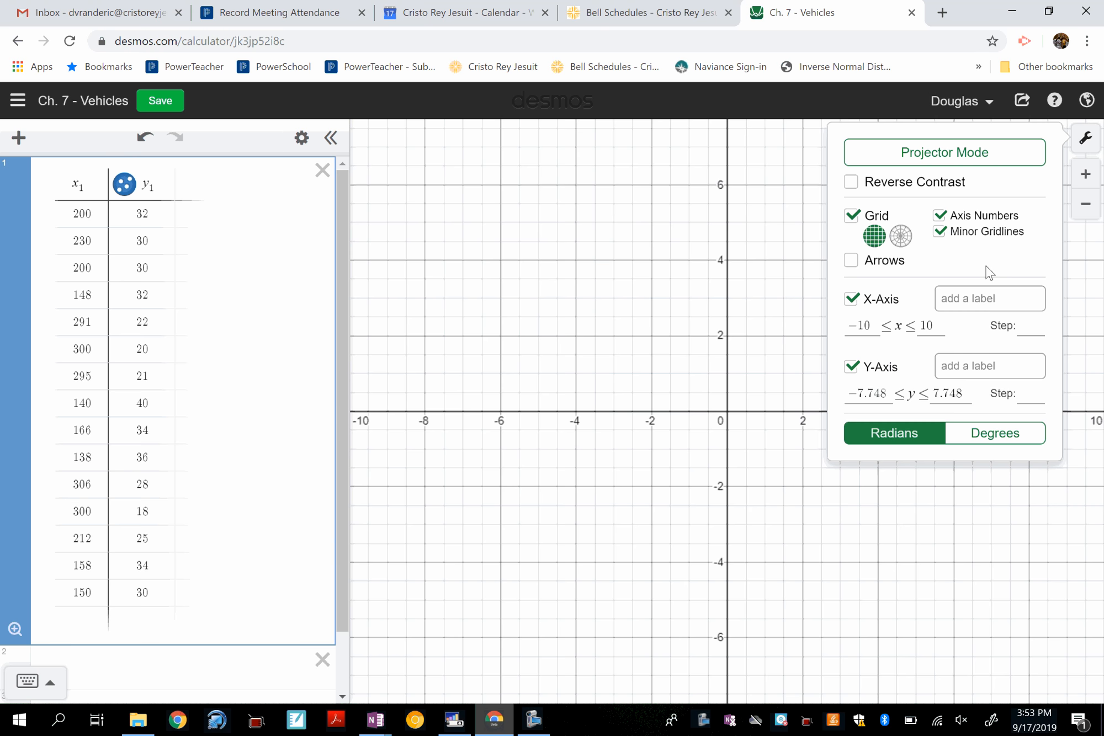
{"action": "left_click", "coordinate": [875, 326]}
{"action": "key", "text": "BackSpace"}
{"action": "key", "text": "BackSpace"}
{"action": "key", "text": "BackSpace"}
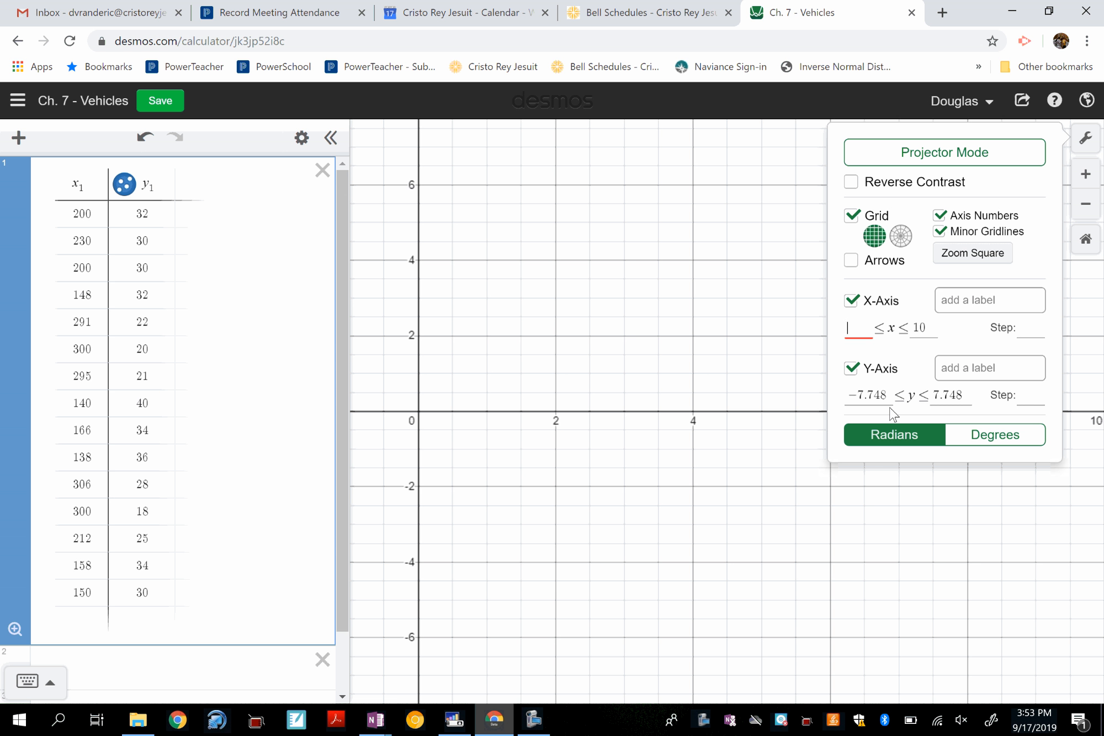
{"action": "type", "text": "132"}
{"action": "key", "text": "BackSpace"}
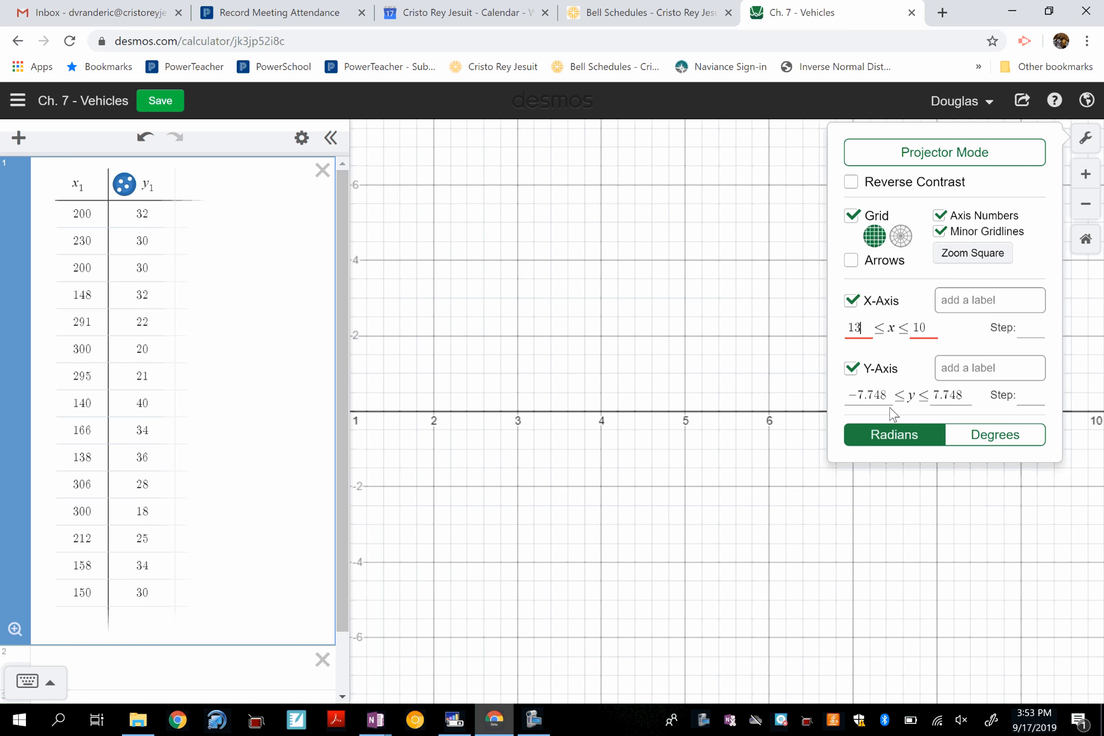
{"action": "type", "text": "5"}
{"action": "left_click", "coordinate": [934, 324]}
{"action": "key", "text": "BackSpace"}
{"action": "key", "text": "BackSpace"}
{"action": "type", "text": "310"}
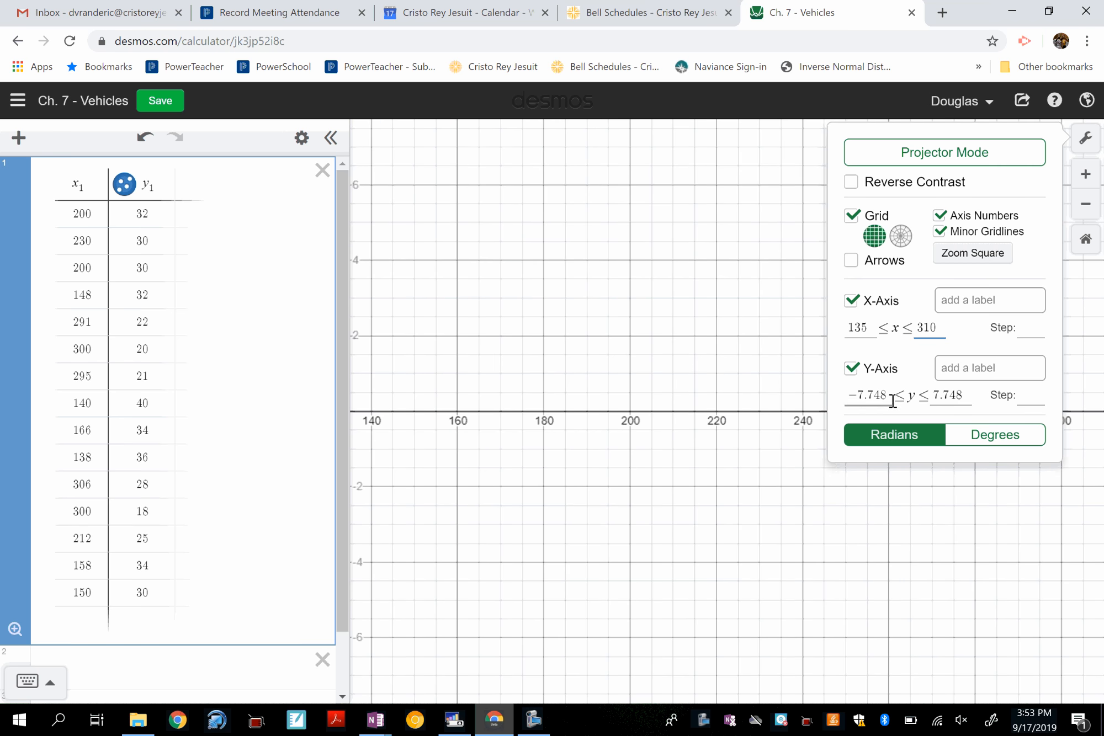
Set the y-axis range from 15 to 42 and collapse the expression list to enlarge the scatterplot
{"action": "left_click_drag", "start_coordinate": [886, 394], "coordinate": [828, 399]}
{"action": "key", "text": "BackSpace"}
{"action": "type", "text": "15"}
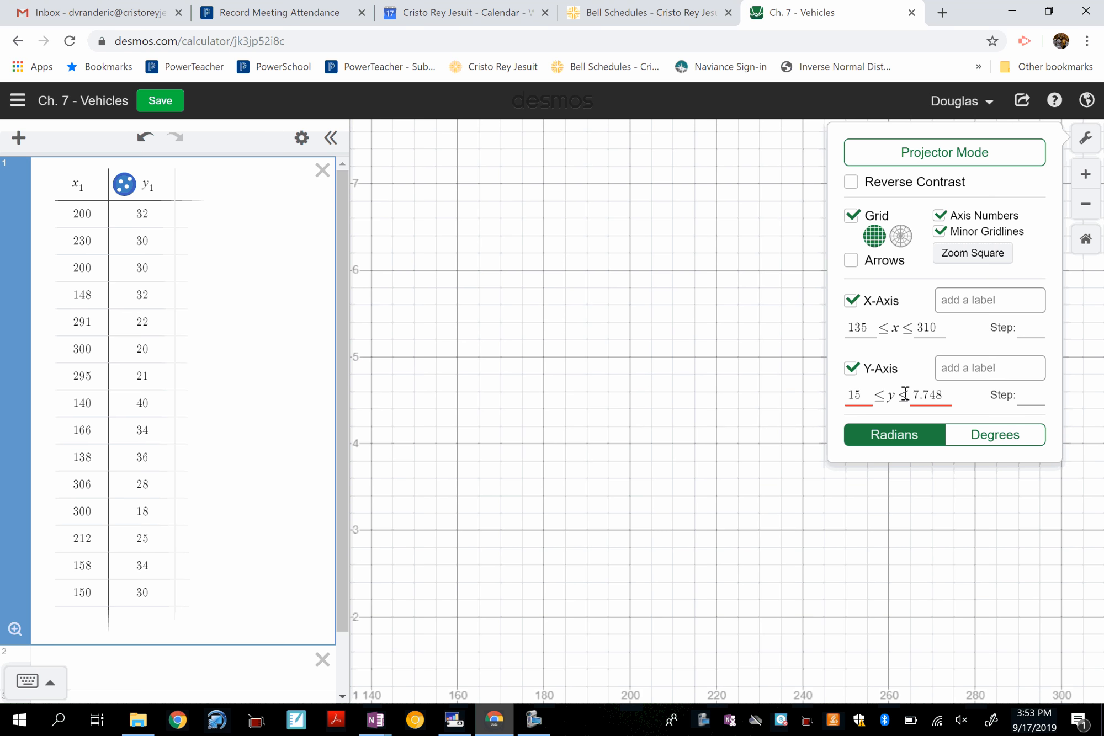
{"action": "left_click", "coordinate": [944, 395]}
{"action": "key", "text": "BackSpace"}
{"action": "key", "text": "BackSpace"}
{"action": "key", "text": "BackSpace"}
{"action": "key", "text": "BackSpace"}
{"action": "key", "text": "BackSpace"}
{"action": "type", "text": "42"}
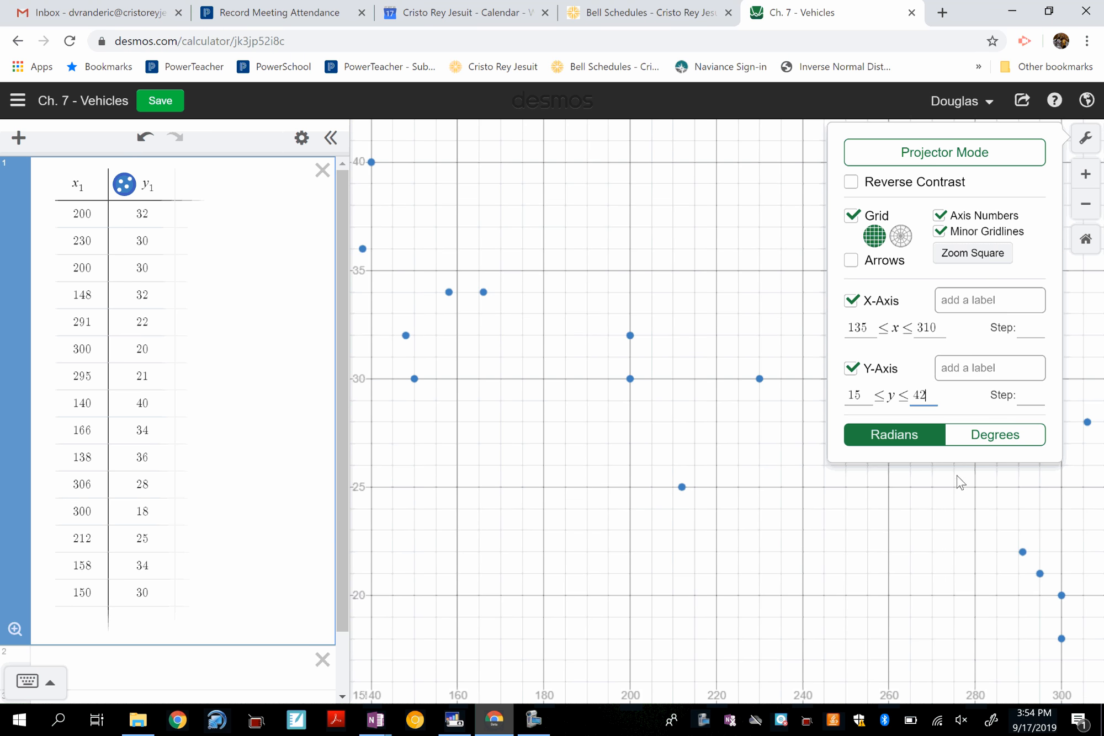
{"action": "left_click", "coordinate": [680, 206]}
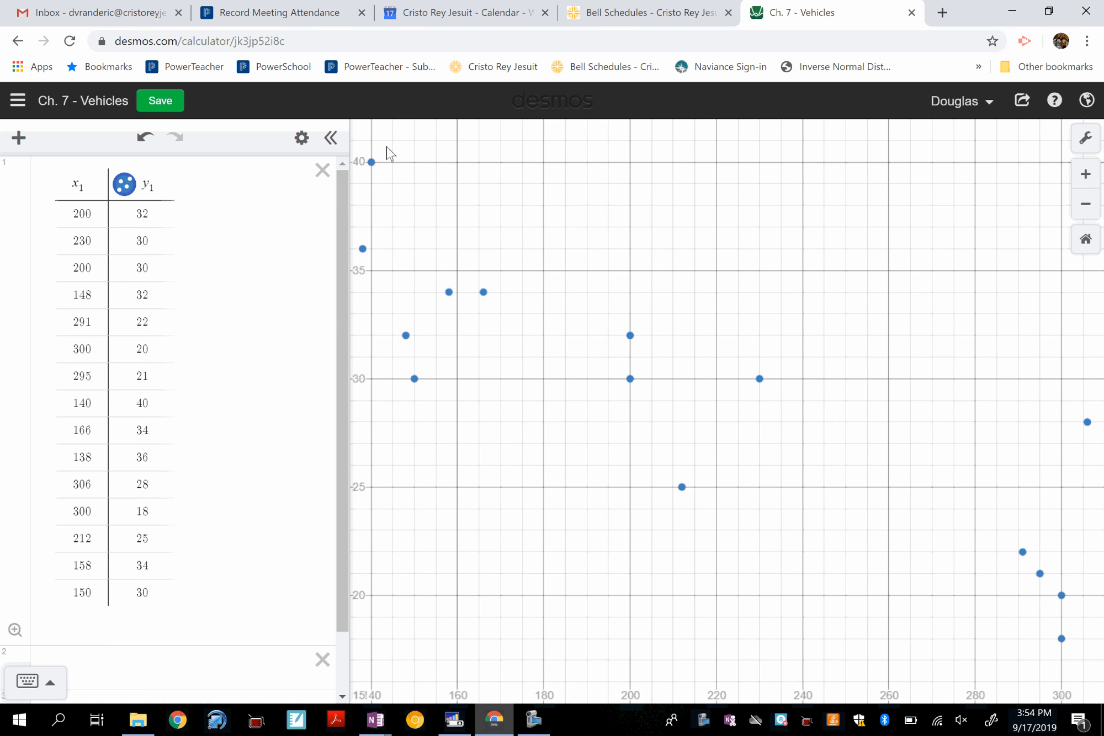
{"action": "left_click", "coordinate": [328, 141]}
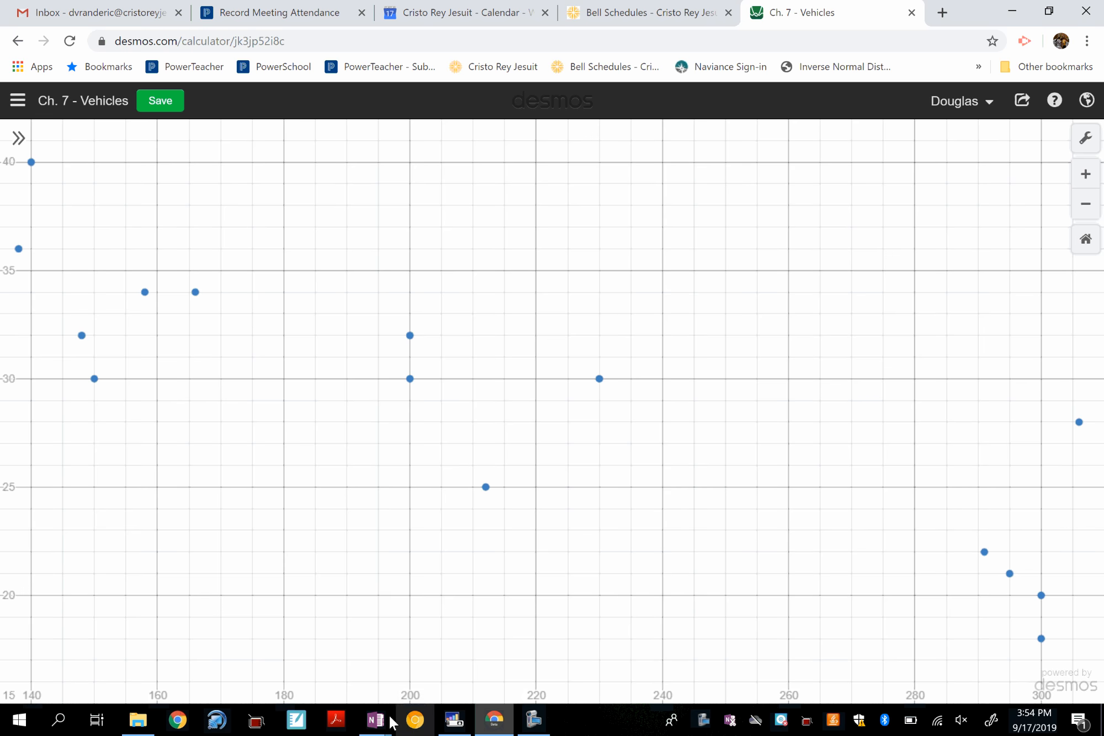
Switch to OneNote, leave full page view and start the answer to question b with "There is a"
{"action": "mouse_move", "coordinate": [389, 714]}
{"action": "left_click", "coordinate": [462, 652]}
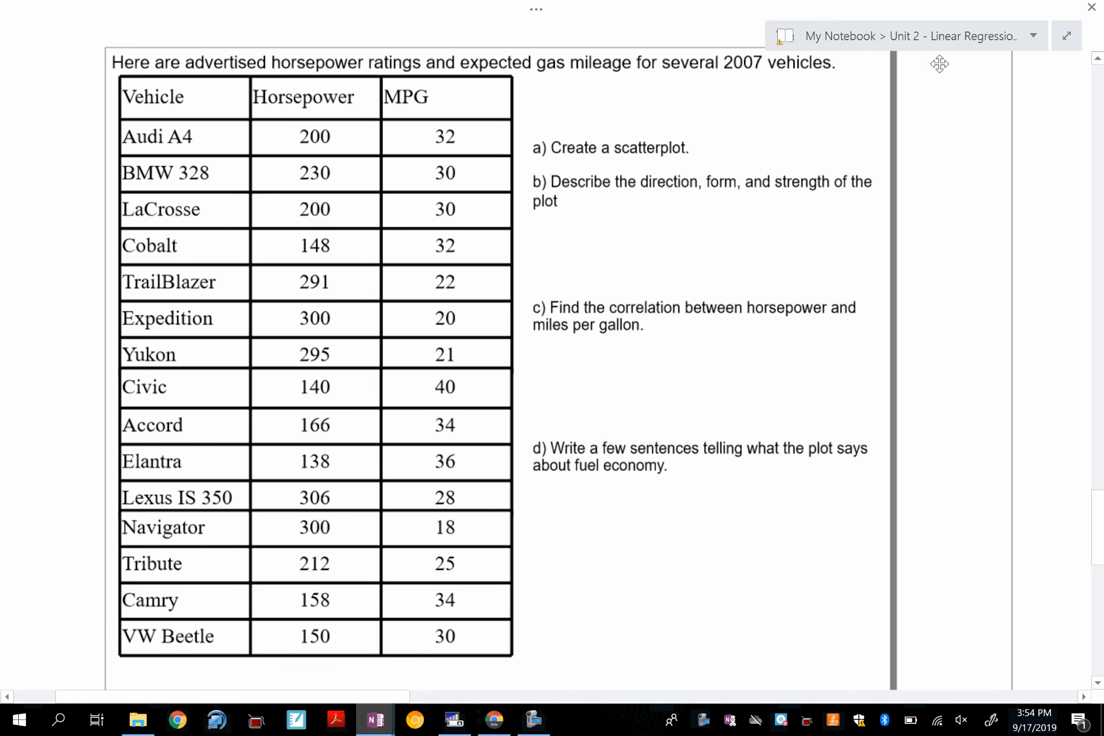
{"action": "left_click", "coordinate": [1065, 39]}
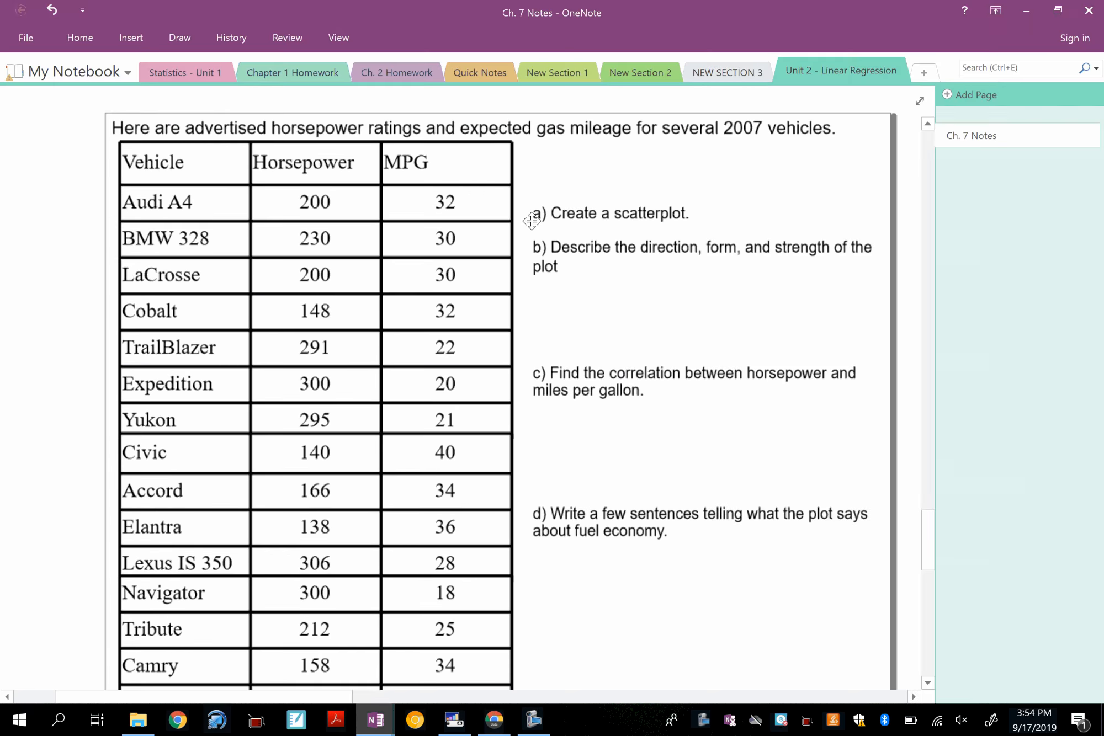
{"action": "left_click", "coordinate": [569, 300]}
{"action": "type", "text": "There is a"}
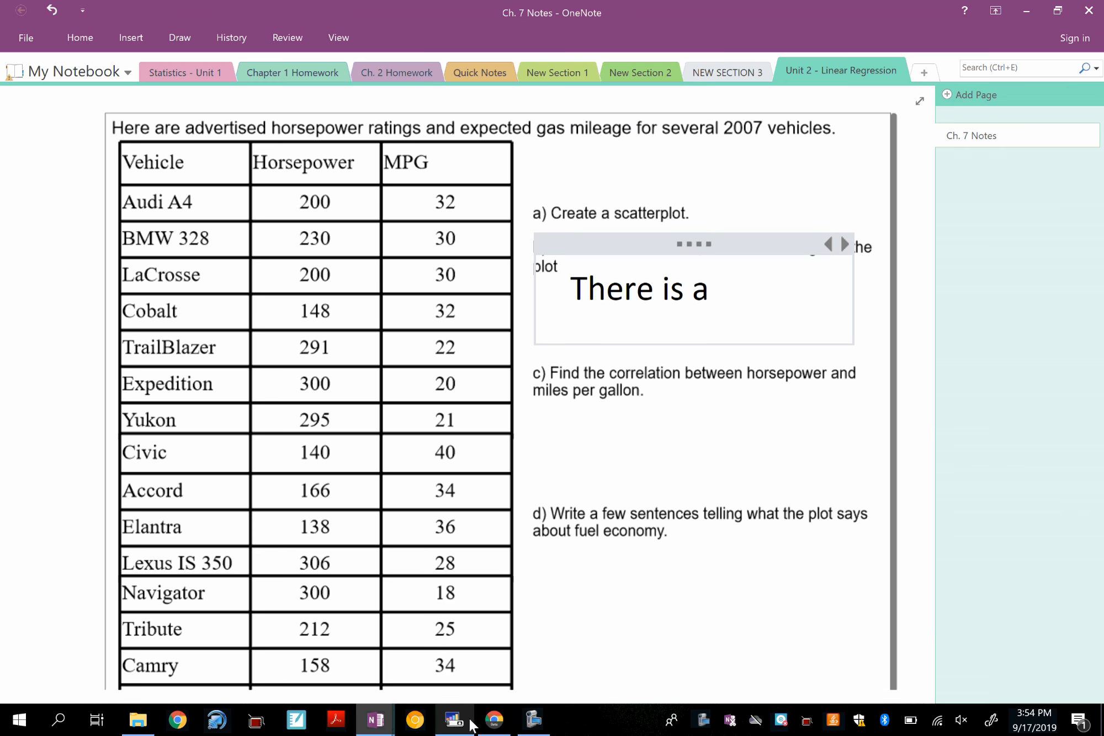
Check the scatterplot's direction in Desmos and add "negative," to the answer to question b in OneNote
{"action": "left_click", "coordinate": [490, 730]}
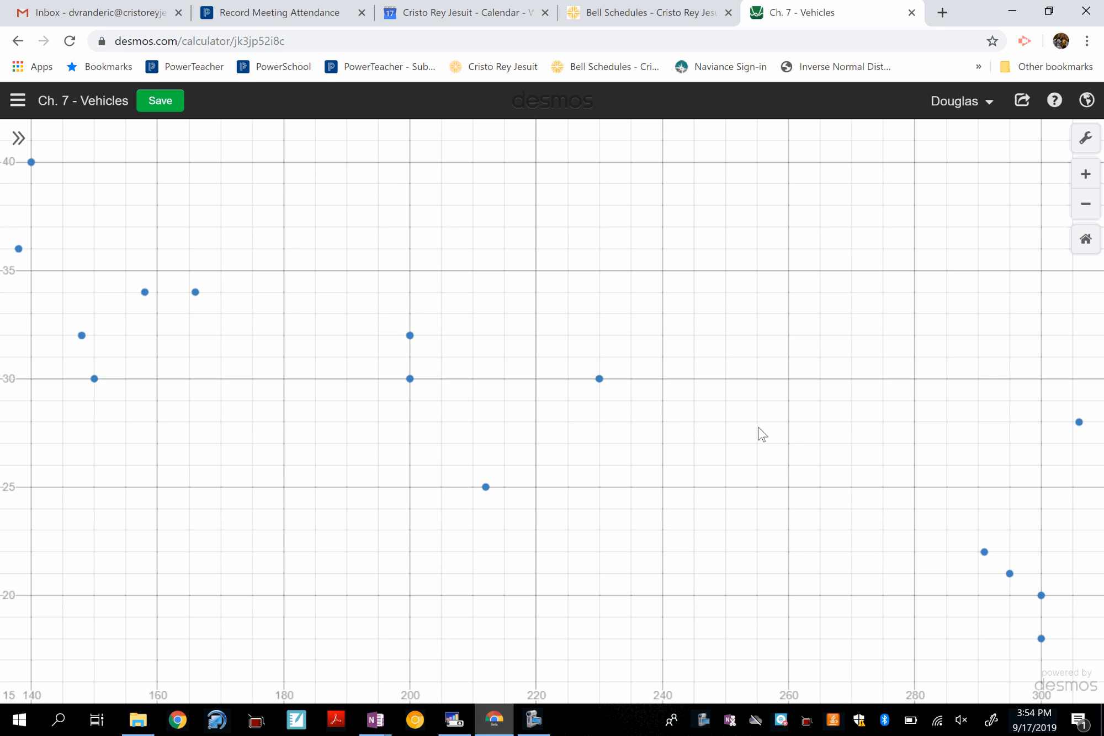
{"action": "left_click", "coordinate": [497, 721]}
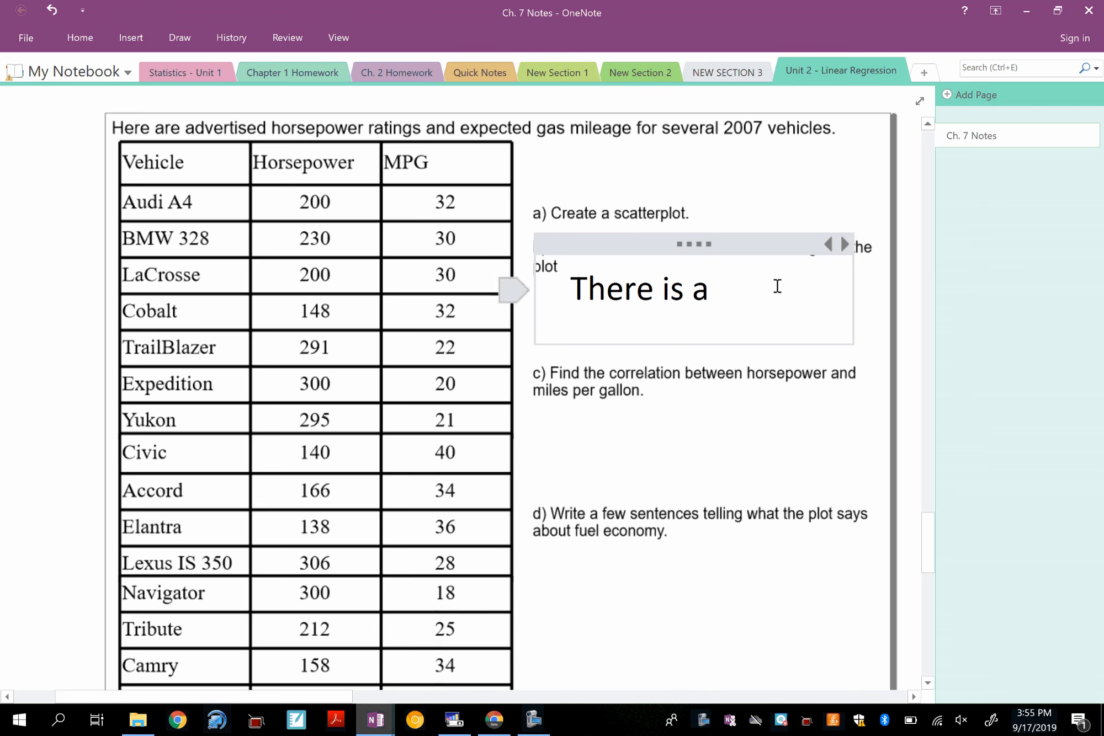
{"action": "type", "text": "negative."}
{"action": "key", "text": "BackSpace"}
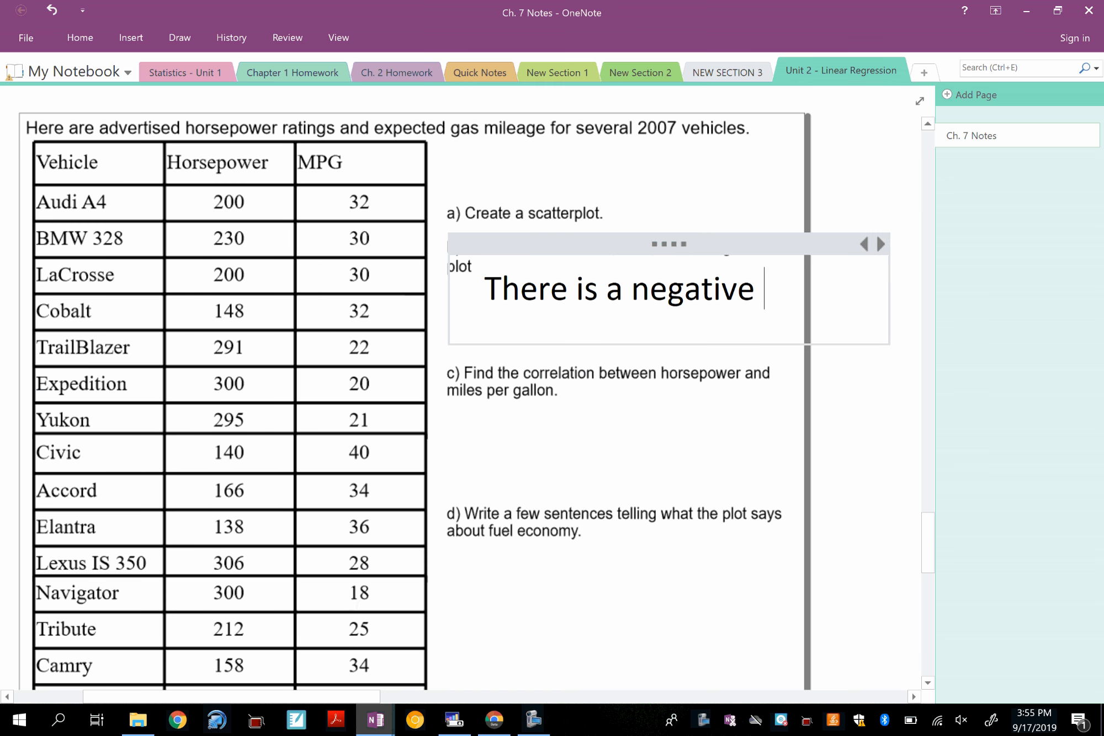
{"action": "type", "text": ","}
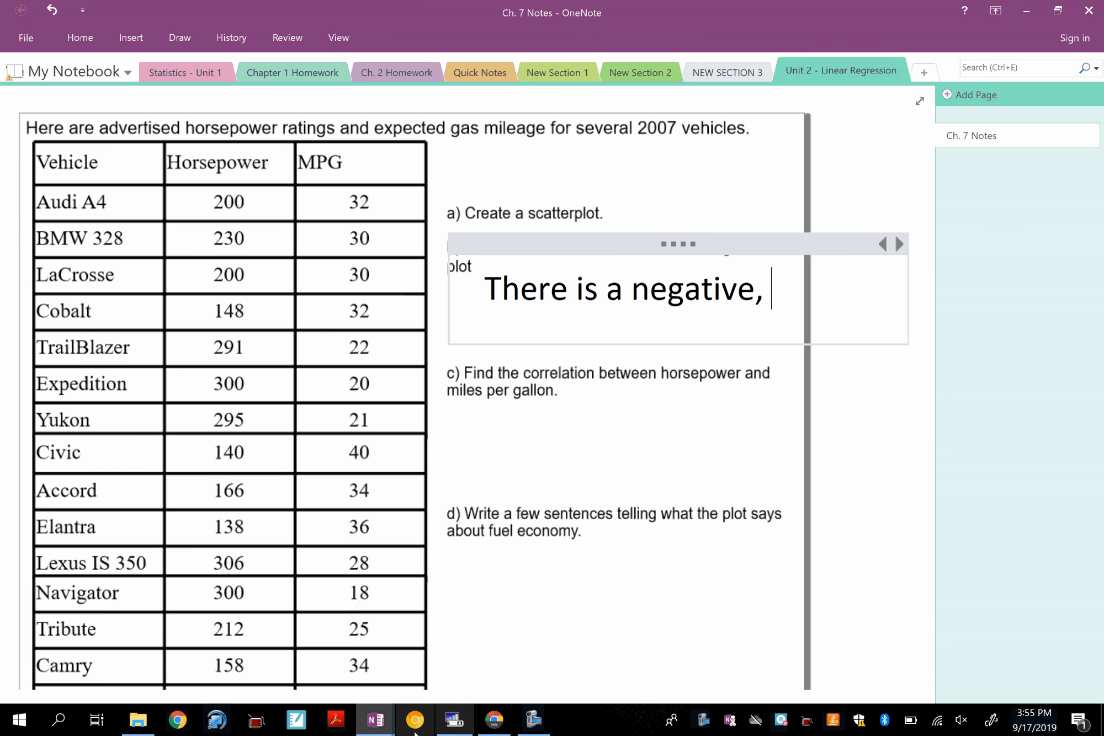
Check the scatterplot's form in Desmos and continue the OneNote answer with "linear, and"
{"action": "left_click", "coordinate": [493, 723]}
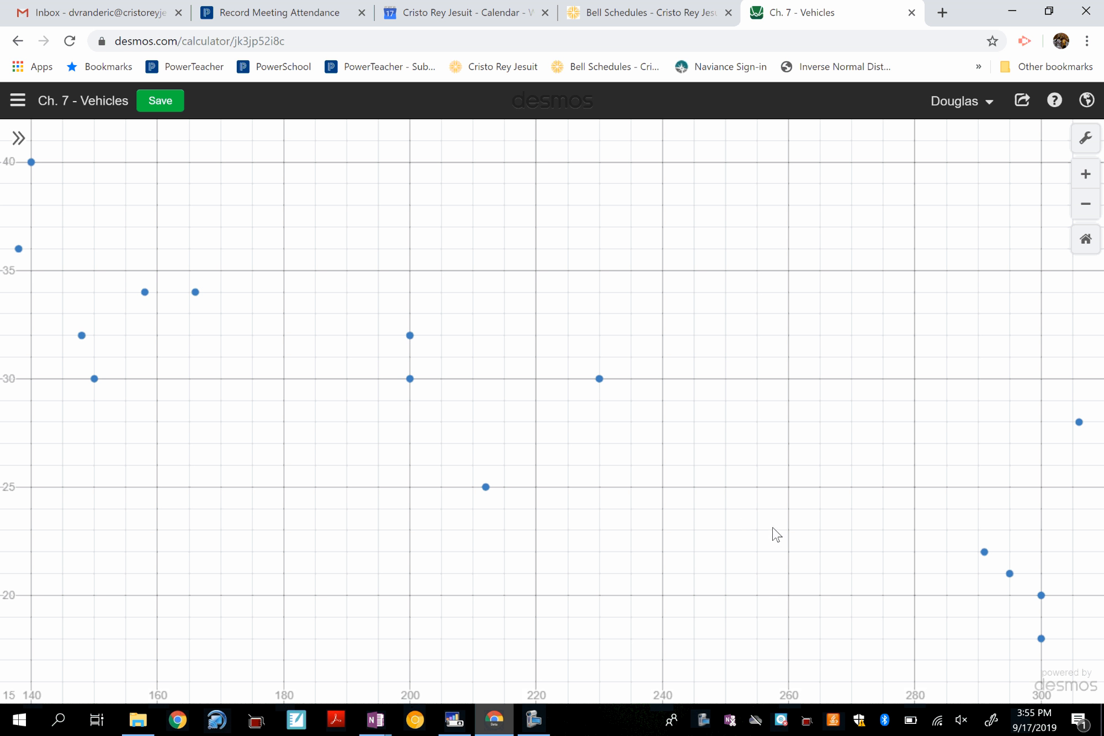
{"action": "left_click", "coordinate": [493, 723]}
{"action": "type", "text": "linear,"}
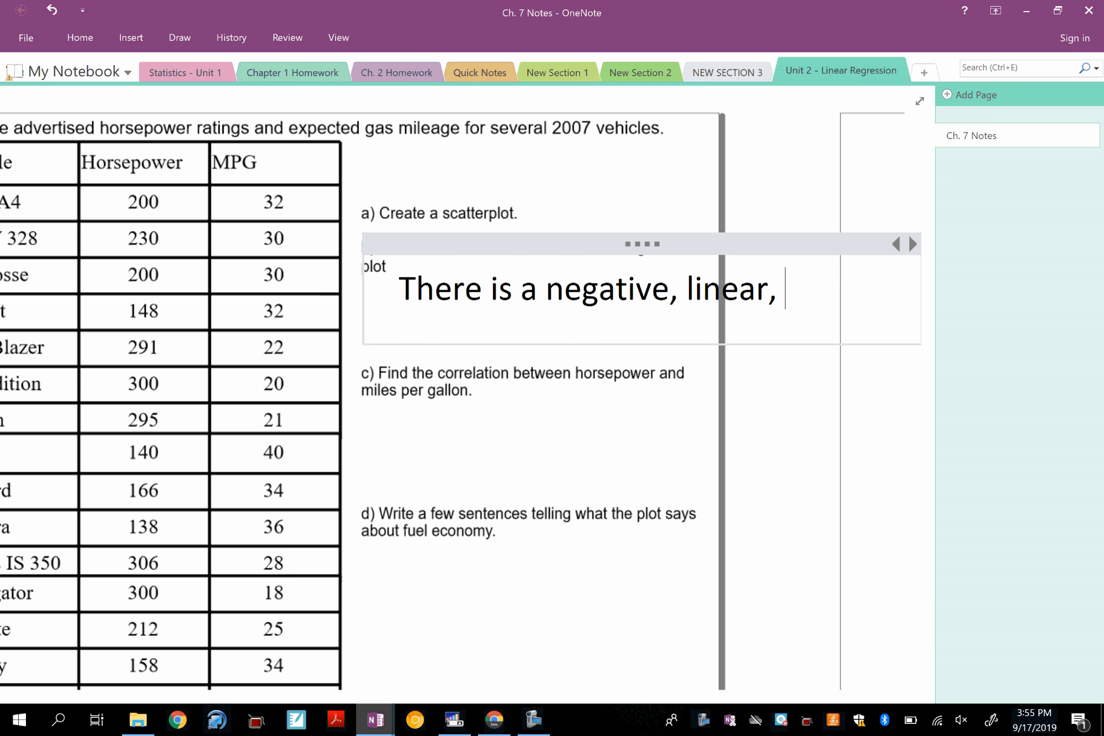
{"action": "type", "text": " and"}
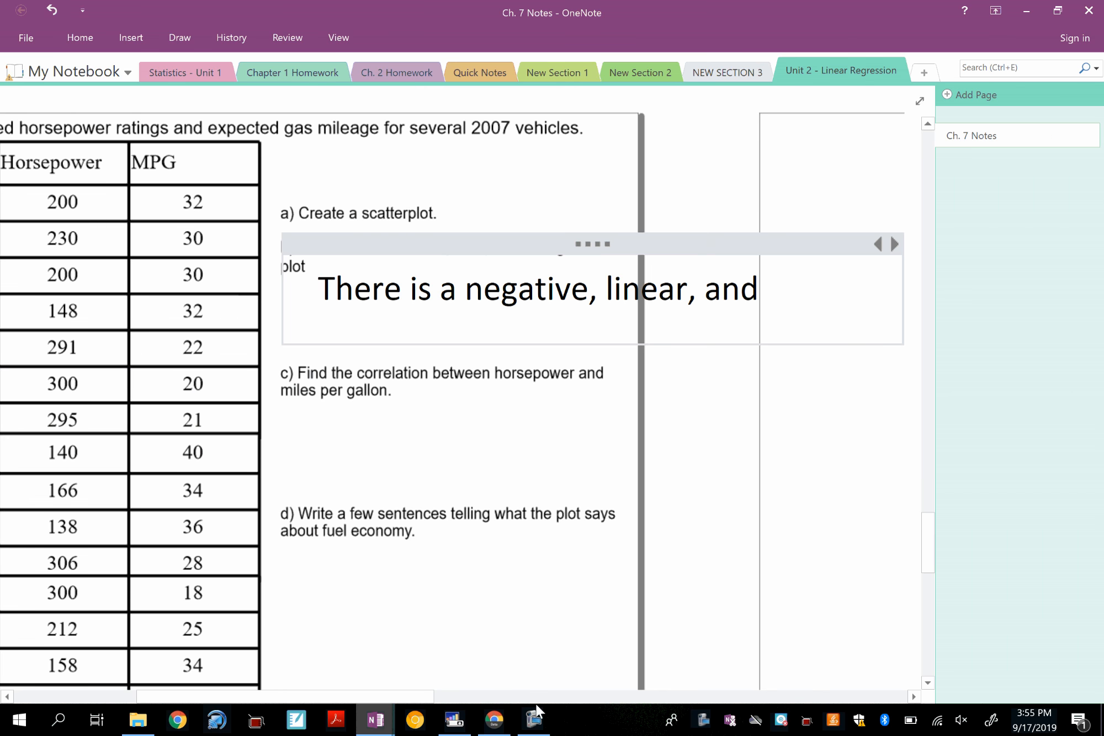
Check the scatterplot's strength in Desmos and continue the OneNote answer with "strong association between"
{"action": "left_click", "coordinate": [493, 719]}
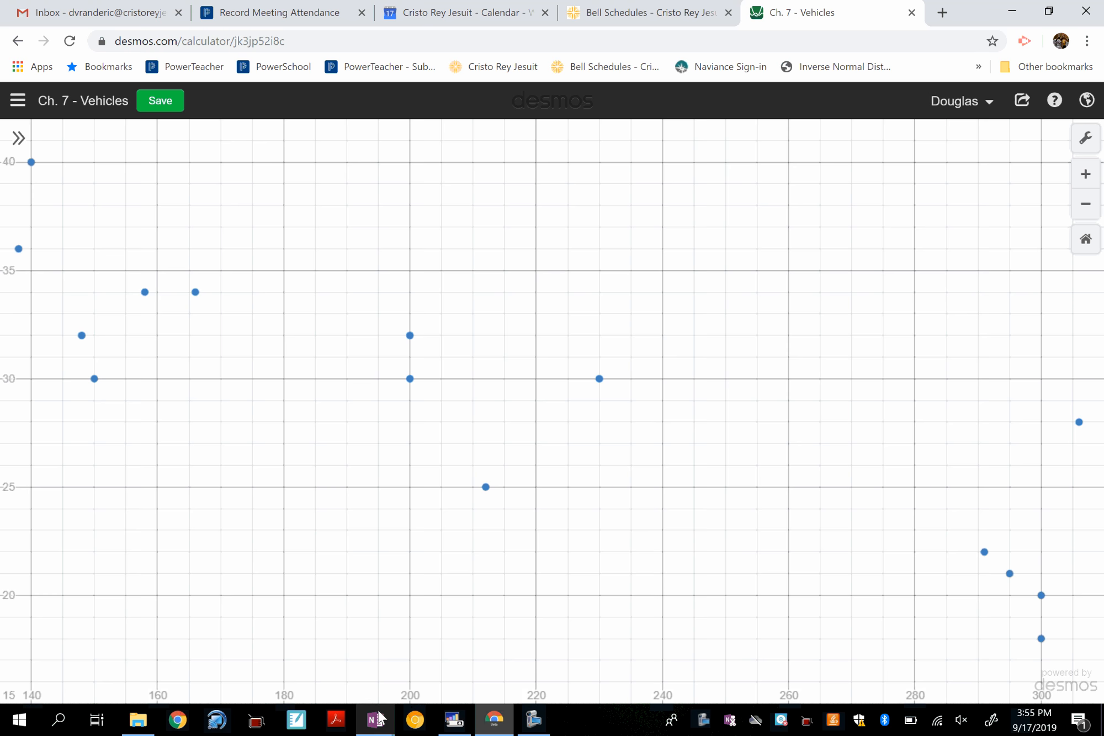
{"action": "mouse_move", "coordinate": [379, 719]}
{"action": "left_click", "coordinate": [483, 643]}
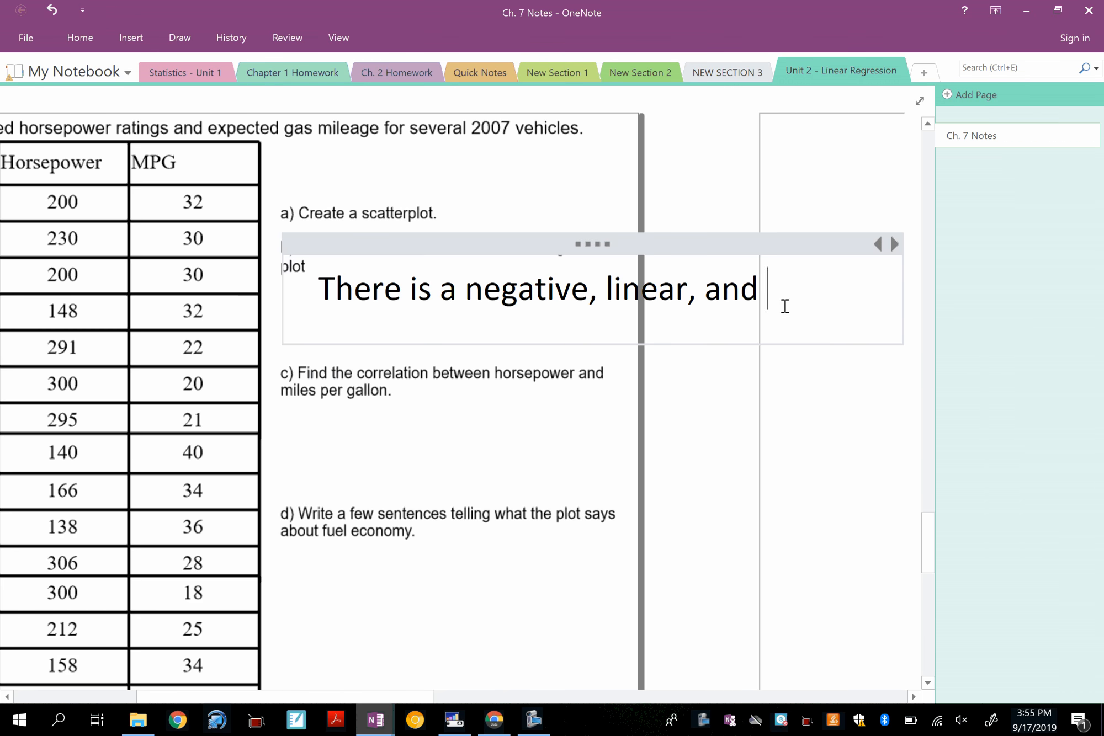
{"action": "type", "text": "strong"}
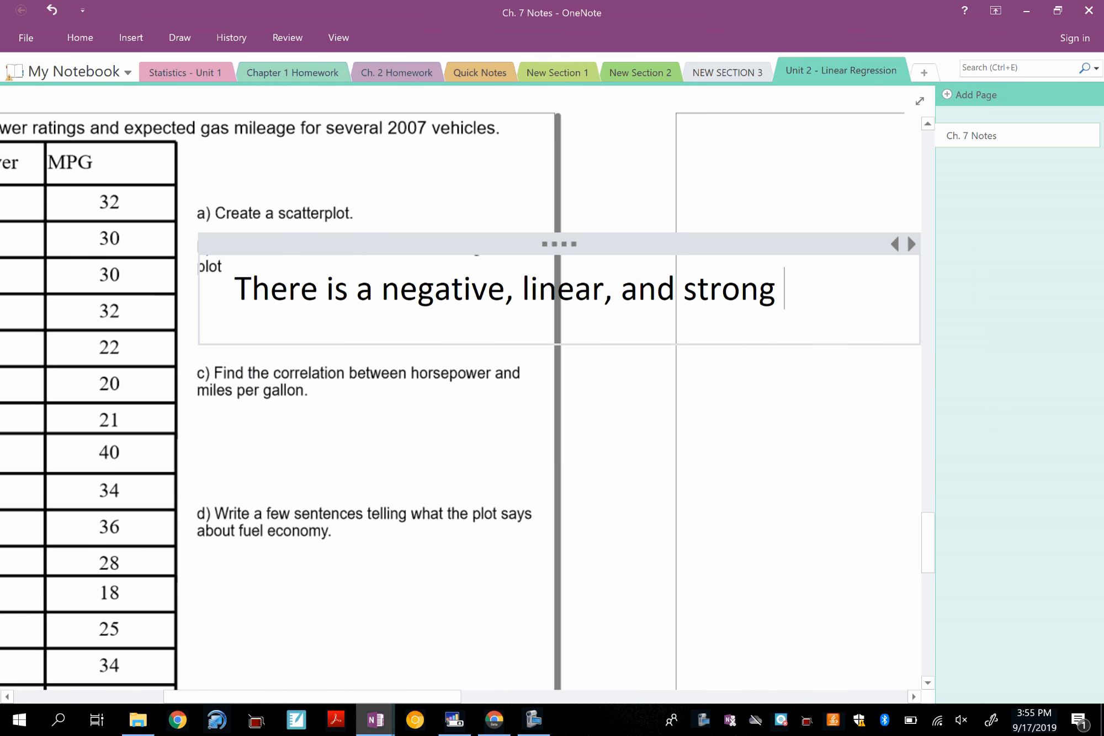
{"action": "type", "text": " association "}
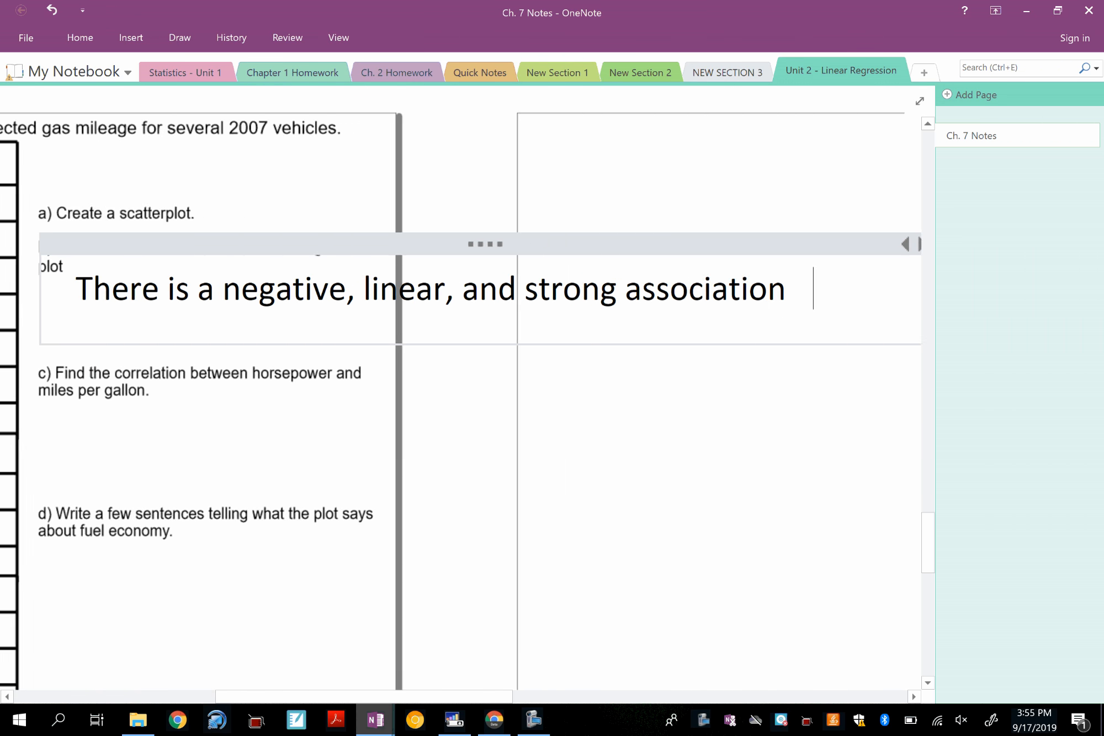
{"action": "type", "text": "between"}
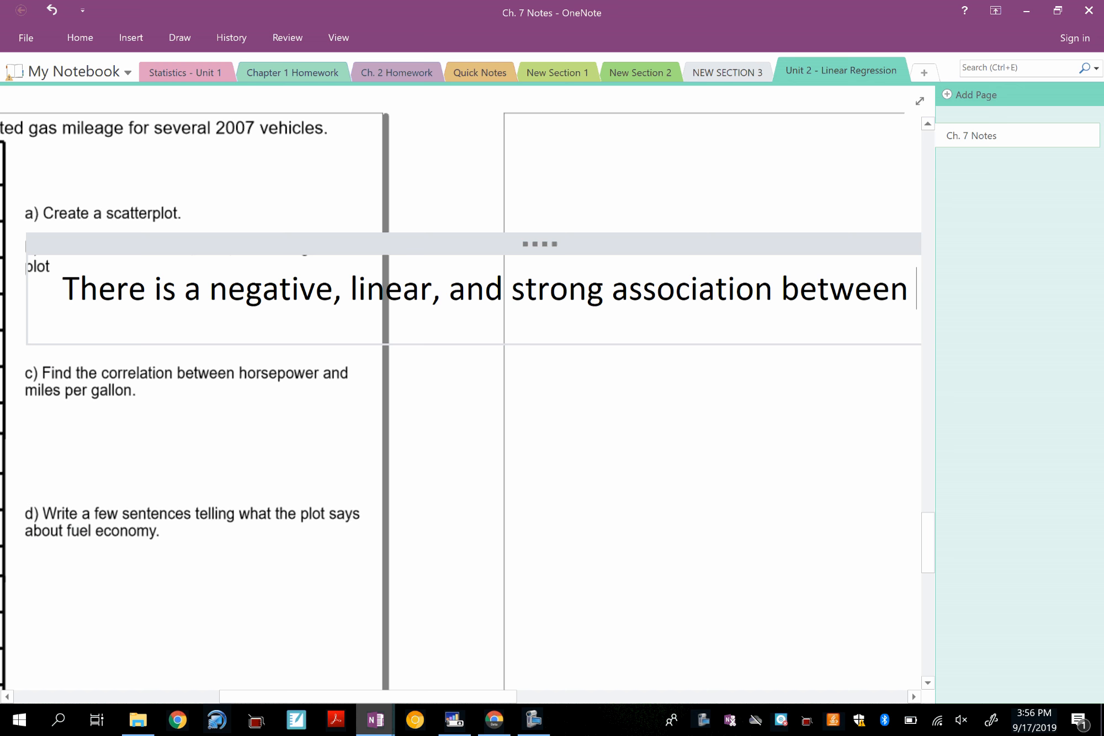
Finish the answer to question b on a new line with "Horsepower and MPG of these vehicles."
{"action": "key", "text": "Return"}
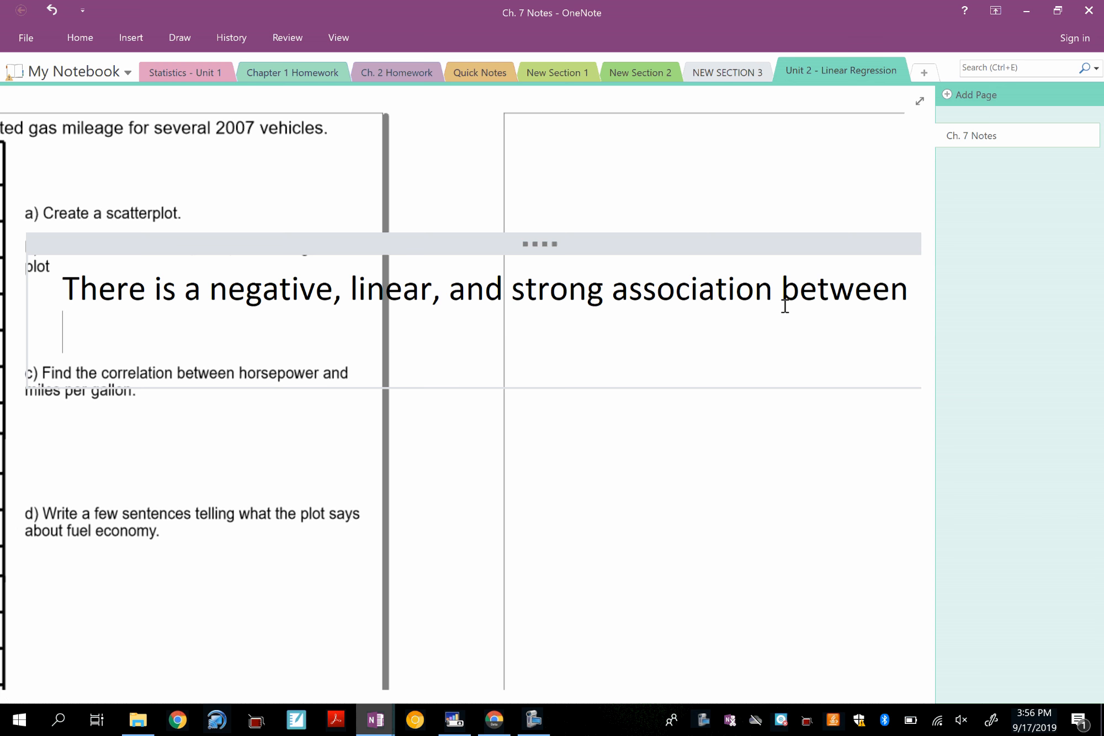
{"action": "type", "text": "horsepower and"}
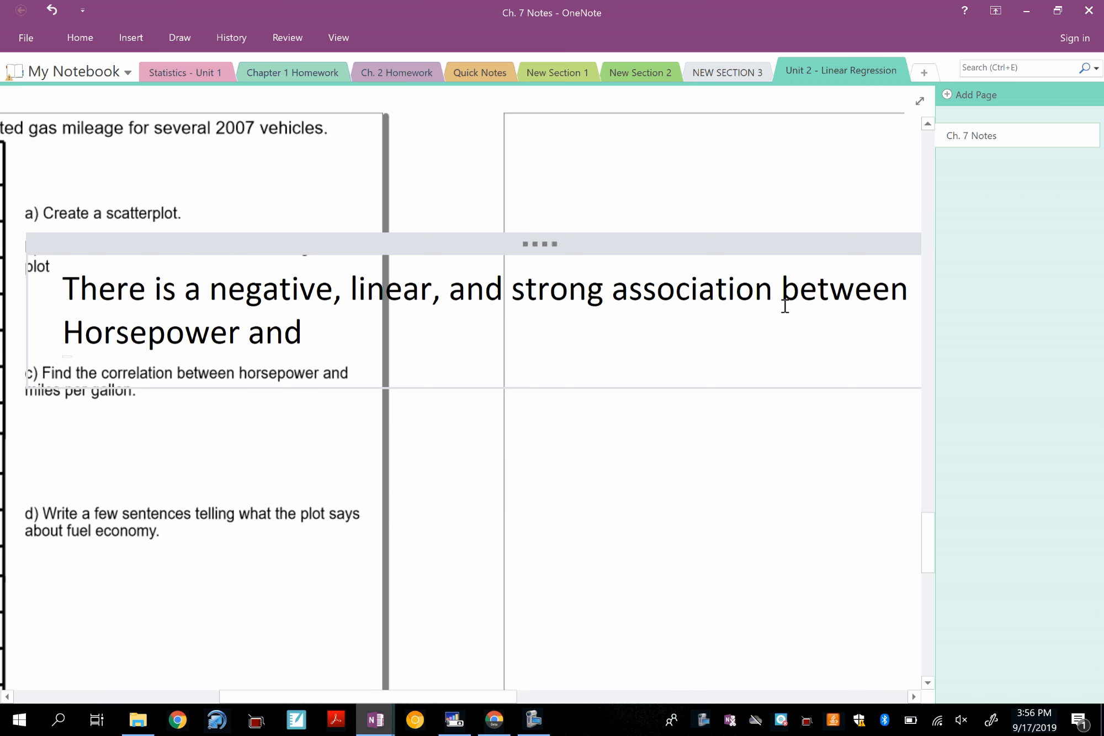
{"action": "type", "text": " MPG "}
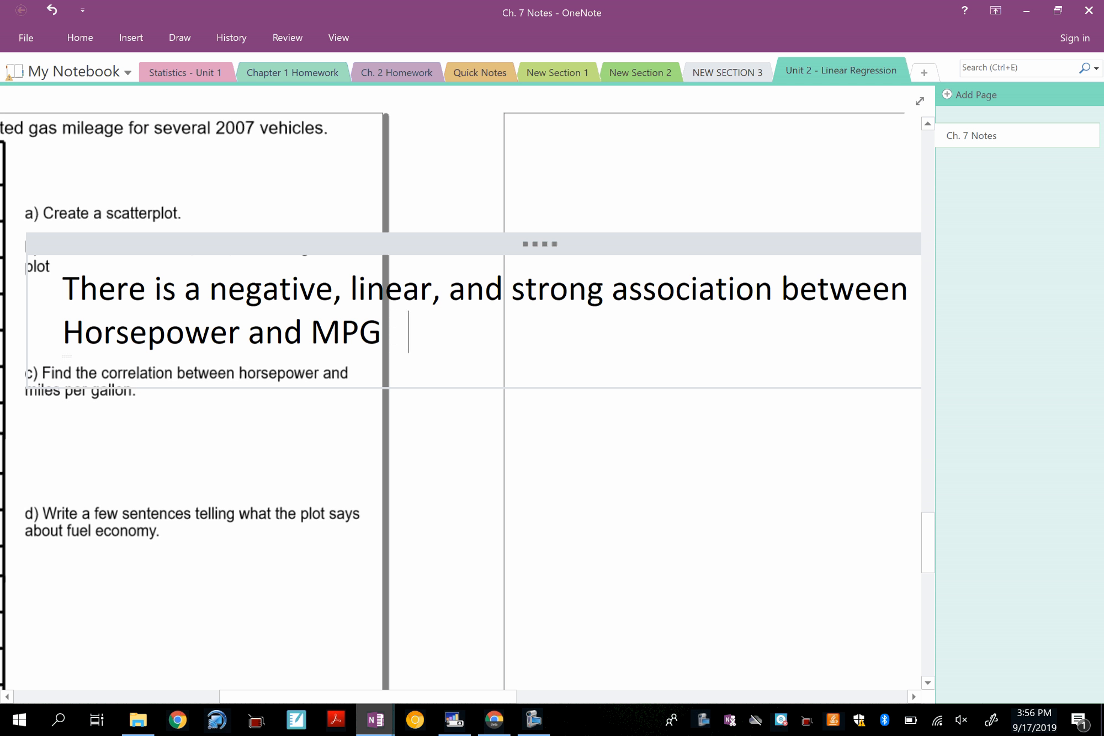
{"action": "type", "text": "of t hese ve"}
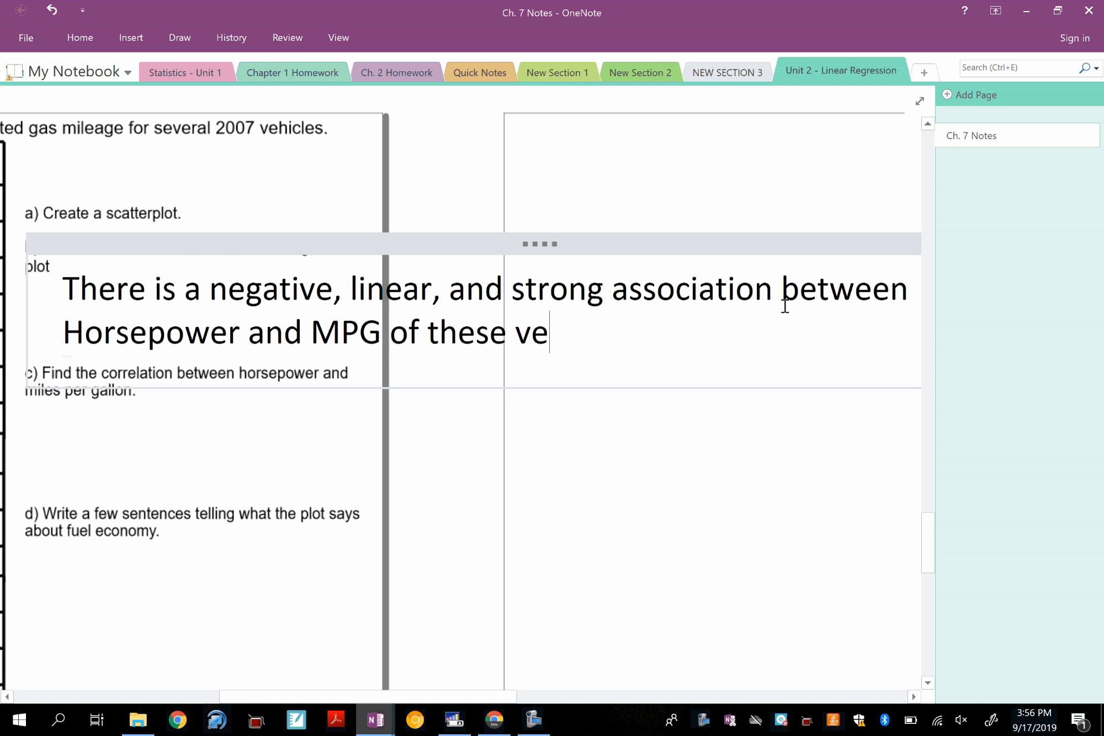
{"action": "type", "text": "hicles."}
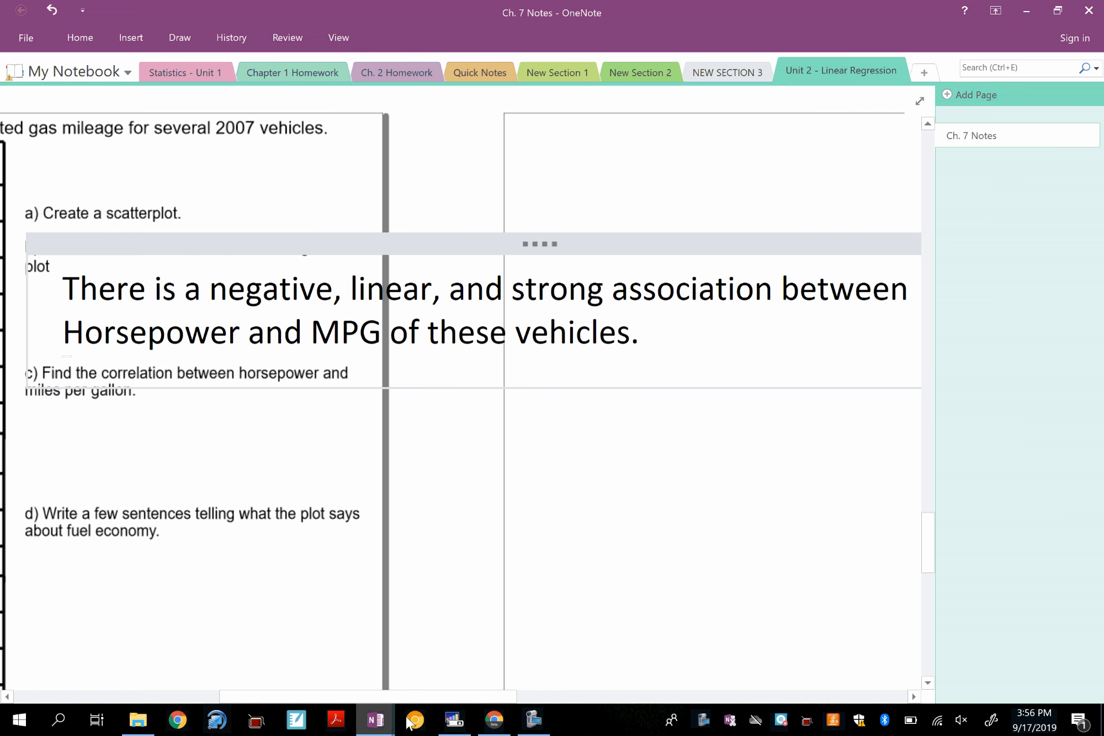
Switch to Desmos and expand the expression list beside the scatterplot
{"action": "left_click", "coordinate": [375, 720]}
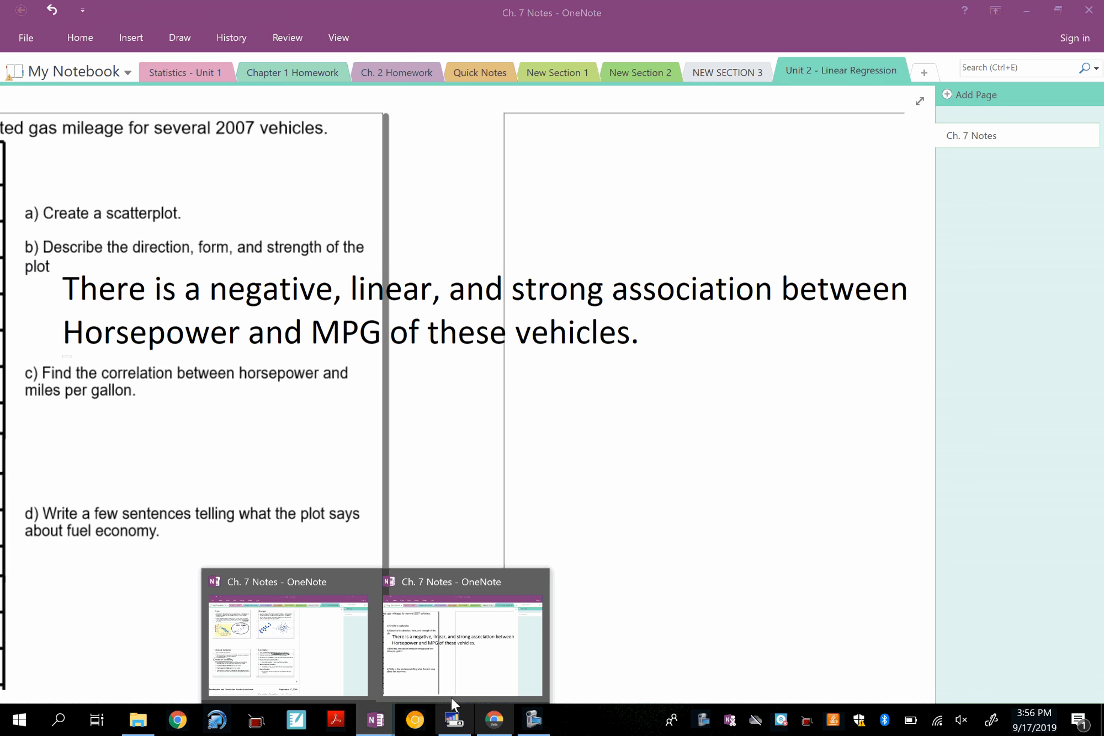
{"action": "left_click", "coordinate": [494, 720]}
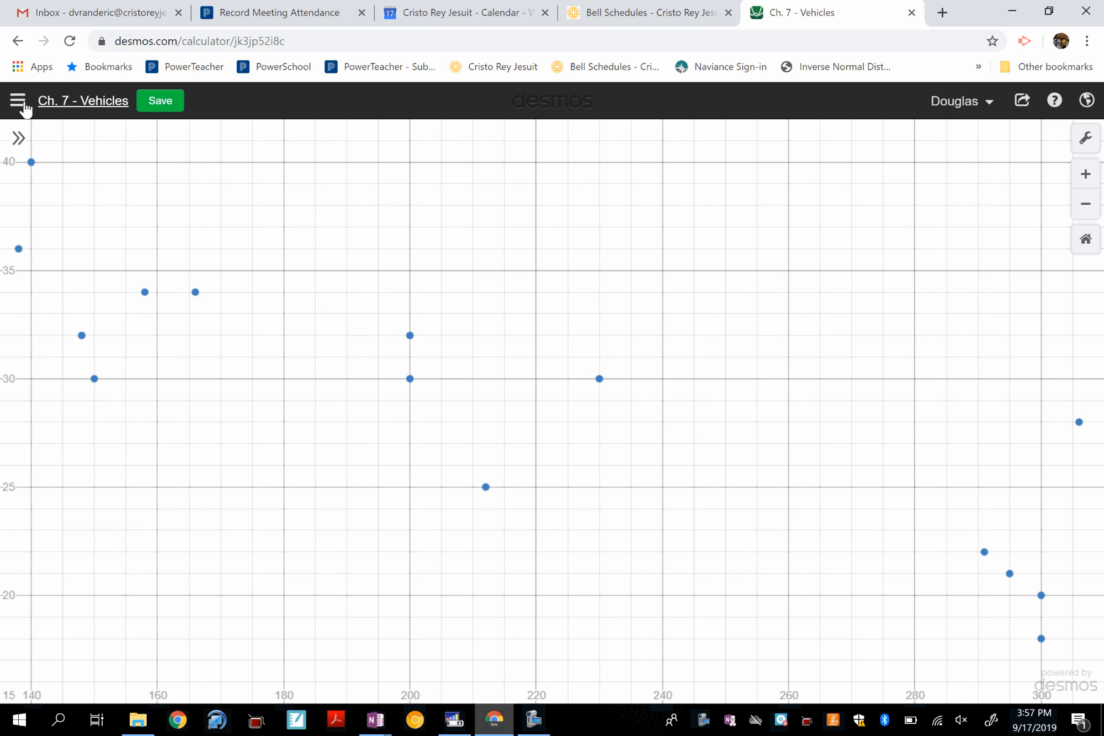
{"action": "left_click", "coordinate": [18, 139]}
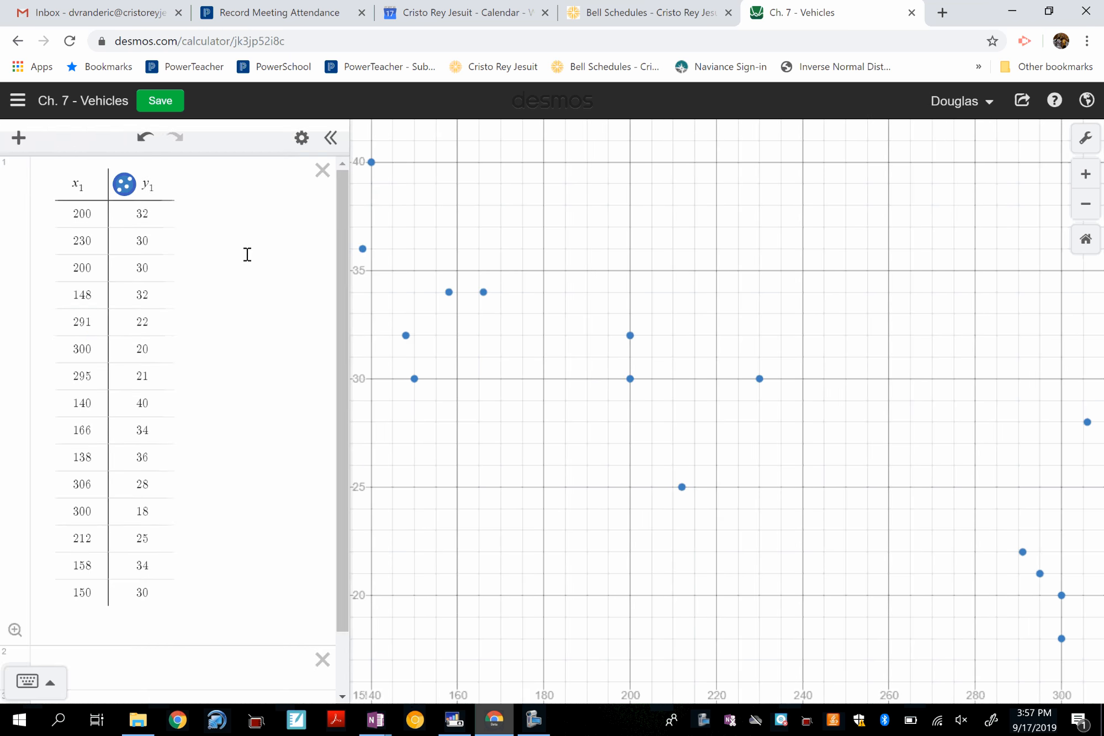
Start the regression formula in the empty expression below the data table with y₁, using the on-screen keypad
{"action": "left_click_drag", "start_coordinate": [342, 557], "coordinate": [342, 632]}
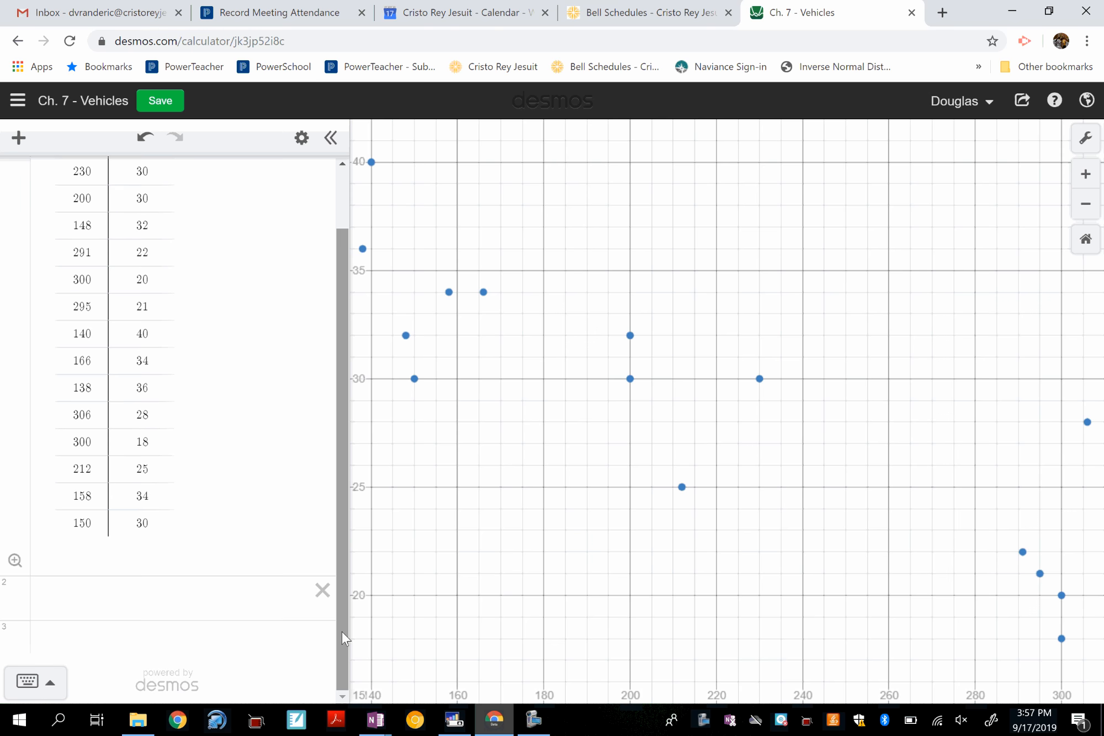
{"action": "left_click", "coordinate": [66, 593]}
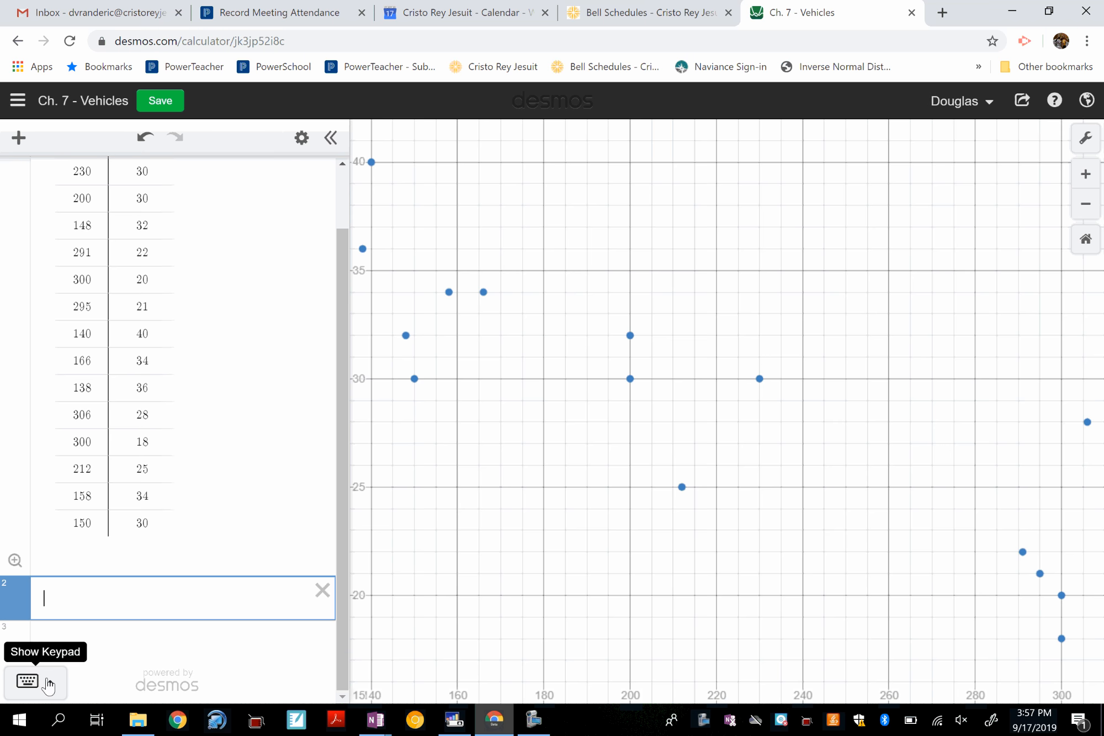
{"action": "left_click", "coordinate": [28, 682]}
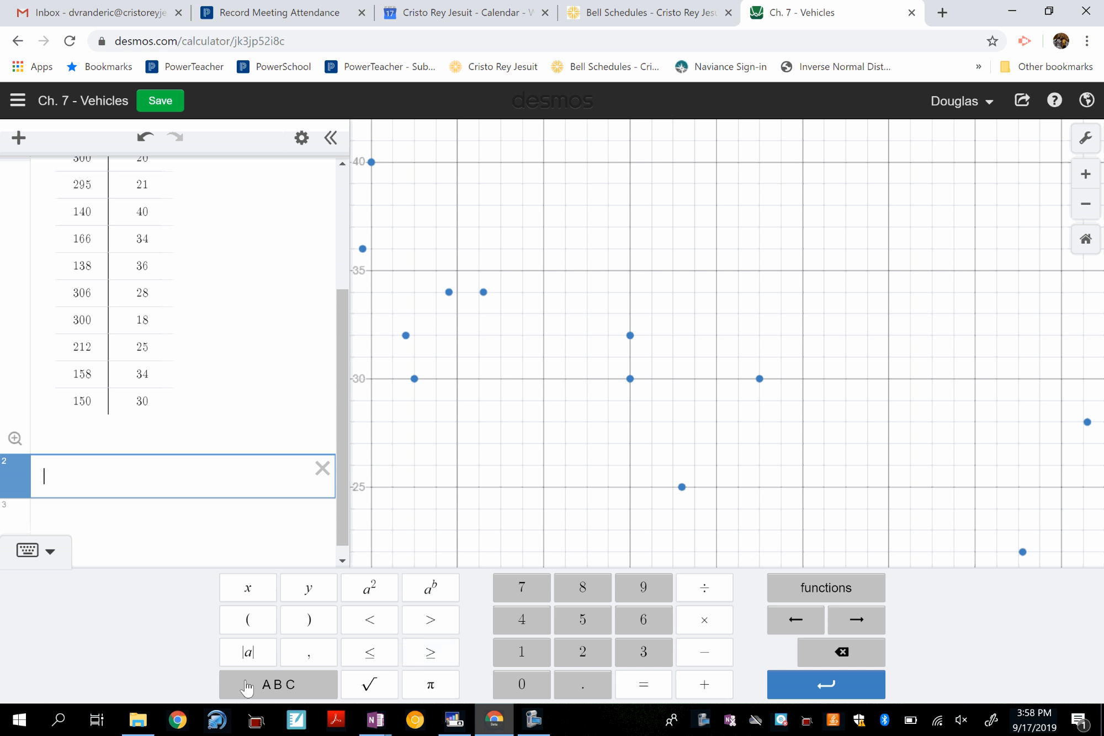
{"action": "left_click", "coordinate": [292, 685]}
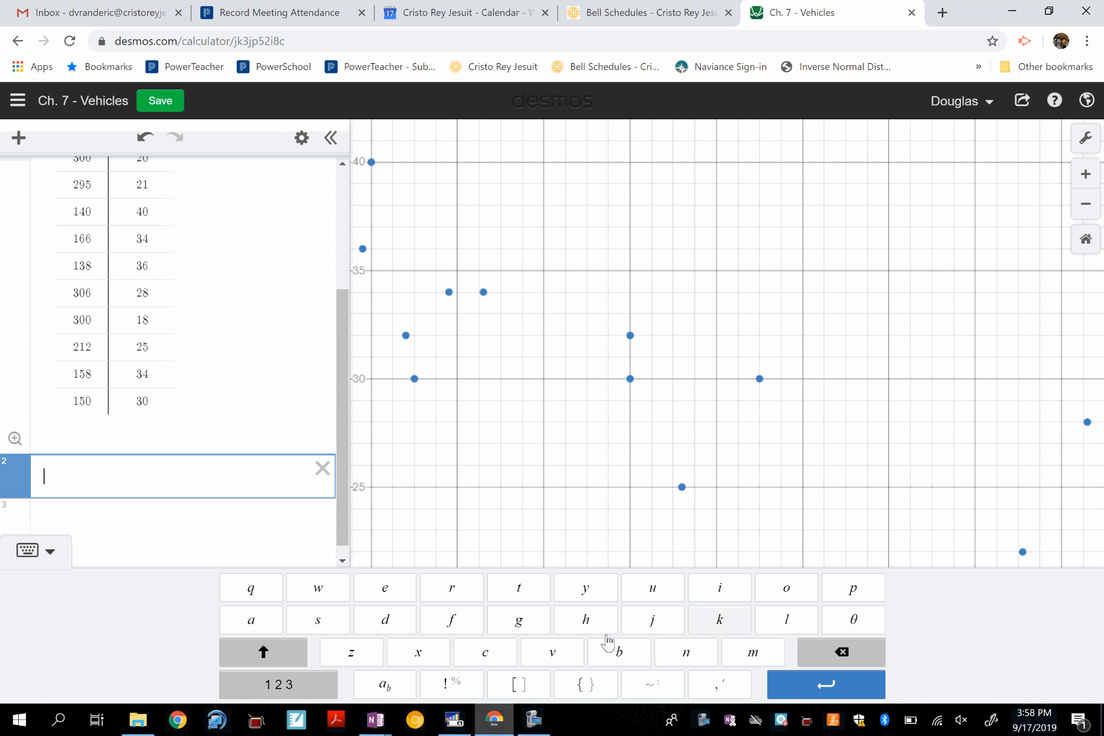
{"action": "left_click", "coordinate": [585, 591]}
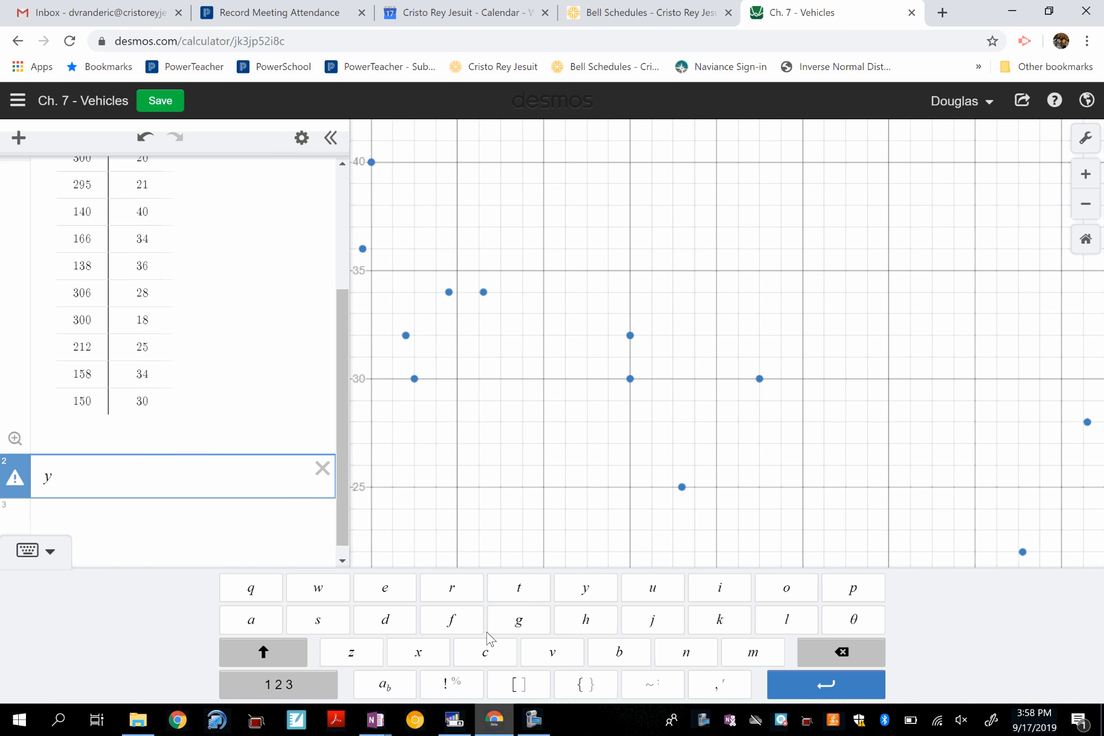
{"action": "scroll", "coordinate": [344, 354], "scroll_direction": "up", "scroll_amount": 1}
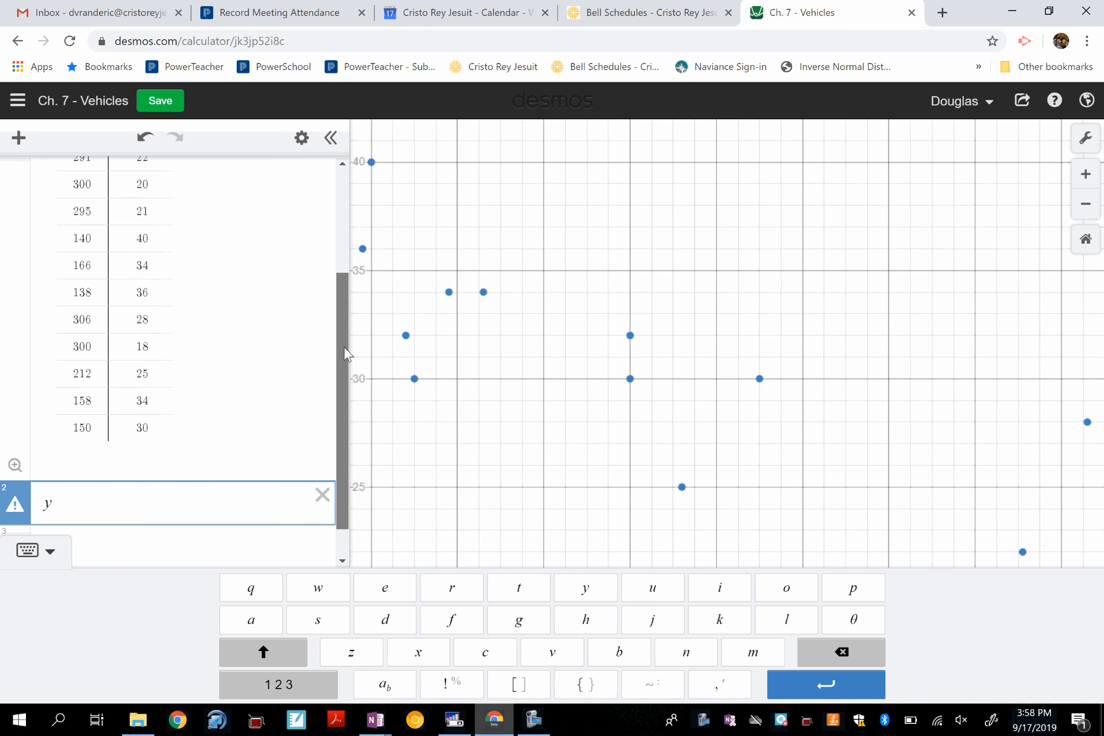
{"action": "scroll", "coordinate": [344, 347], "scroll_direction": "up", "scroll_amount": 3}
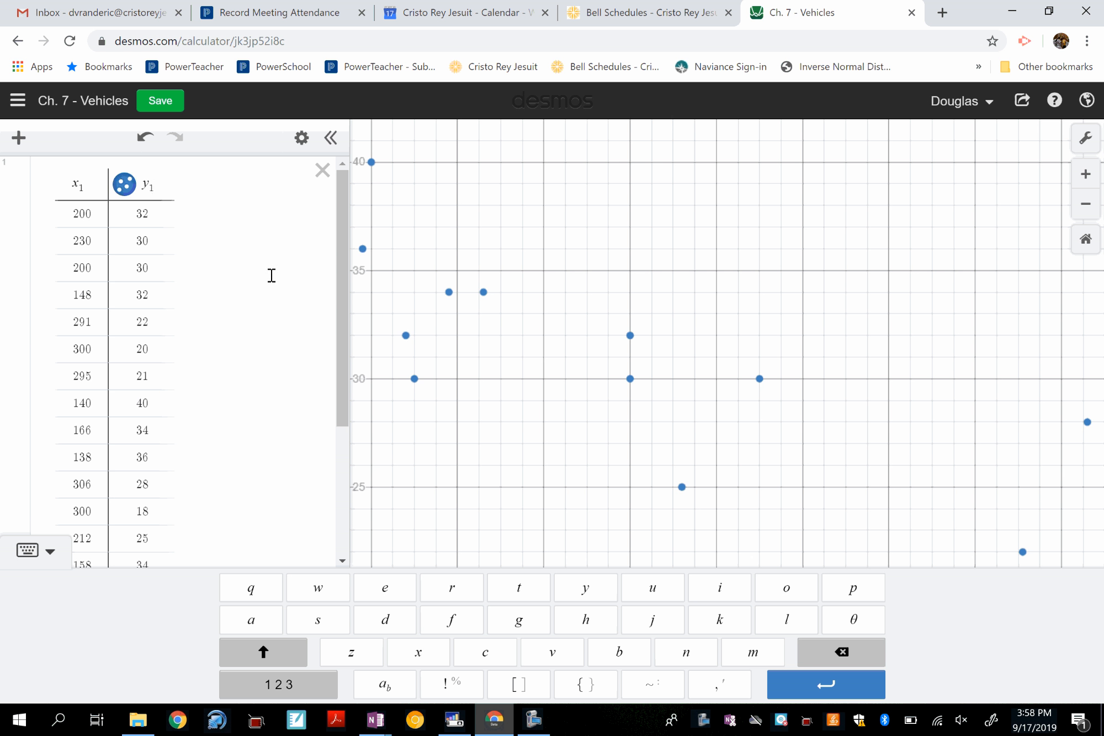
{"action": "left_click_drag", "start_coordinate": [340, 280], "coordinate": [338, 465]}
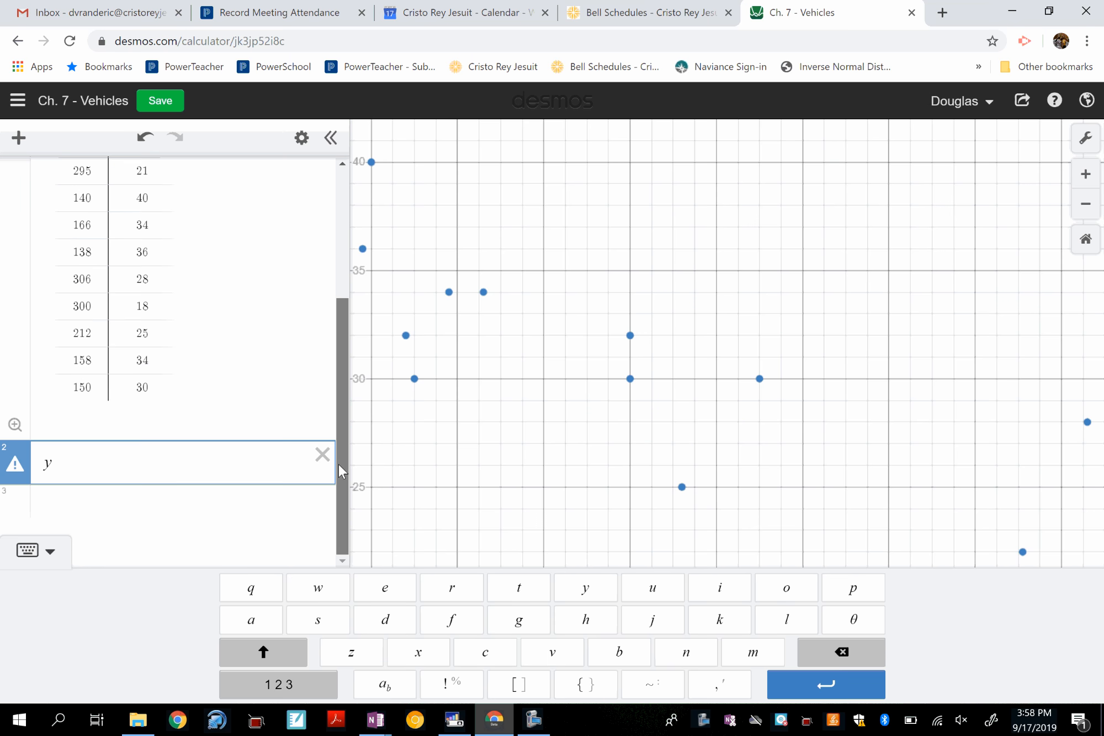
{"action": "left_click", "coordinate": [385, 687]}
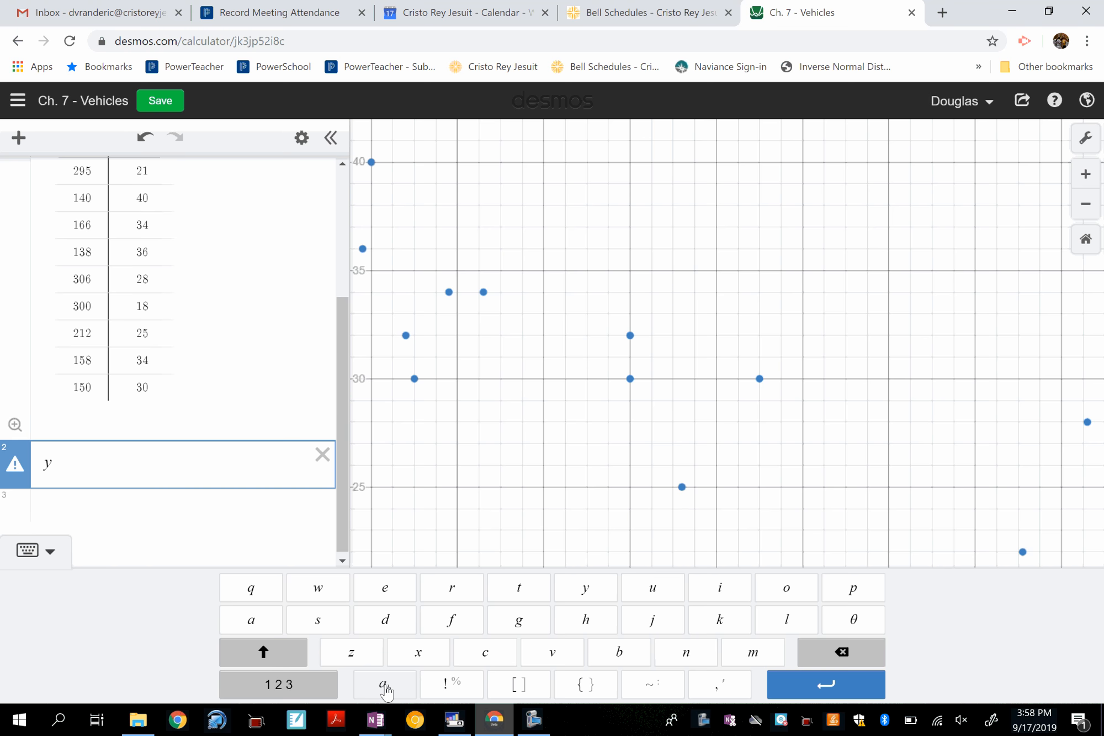
{"action": "left_click", "coordinate": [282, 684]}
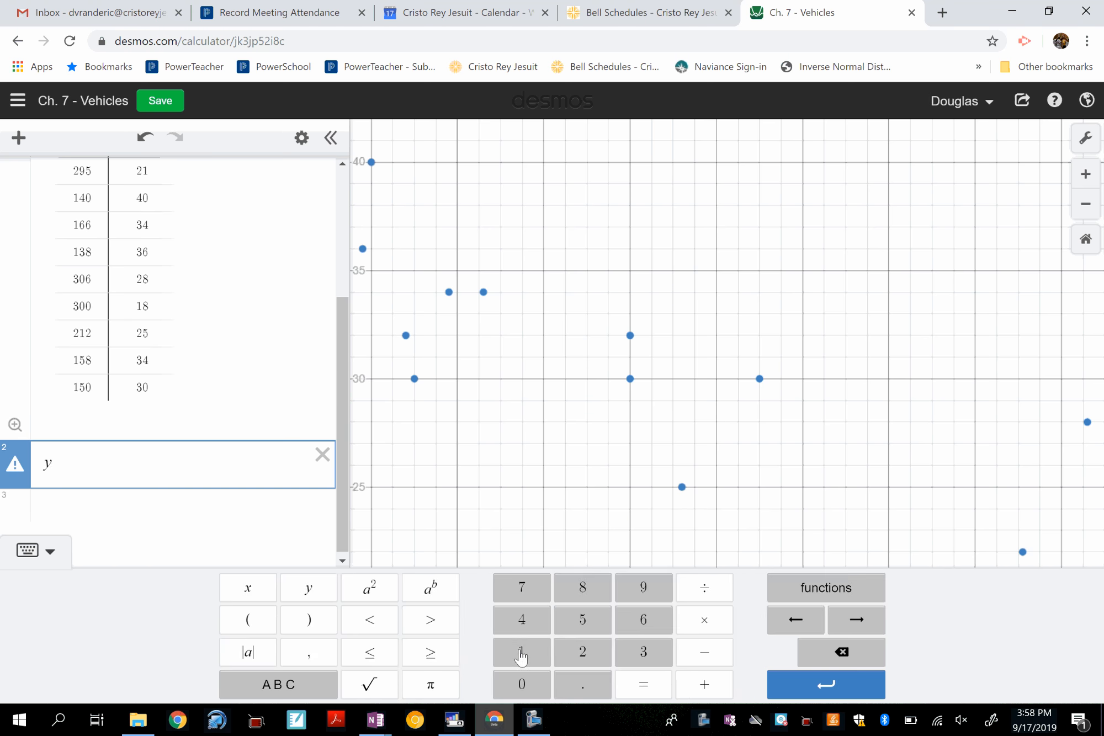
{"action": "left_click", "coordinate": [520, 654]}
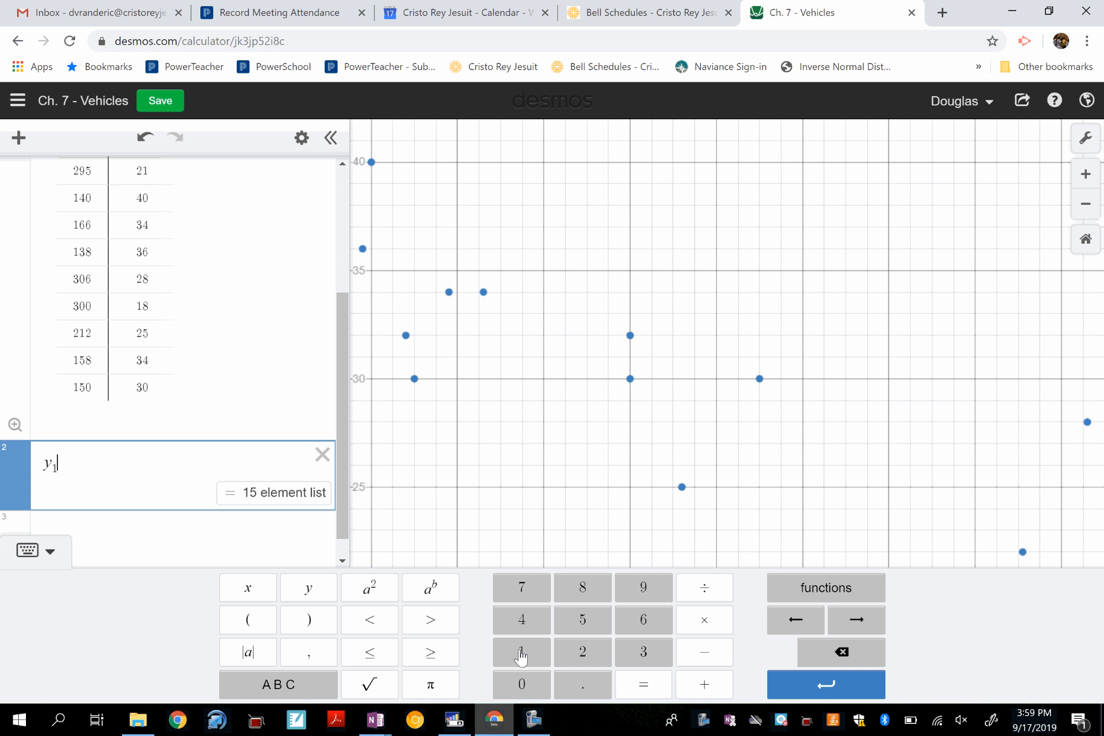
Continue the regression formula with ~ mx₁, matching the table's x₁ column
{"action": "left_click", "coordinate": [289, 686]}
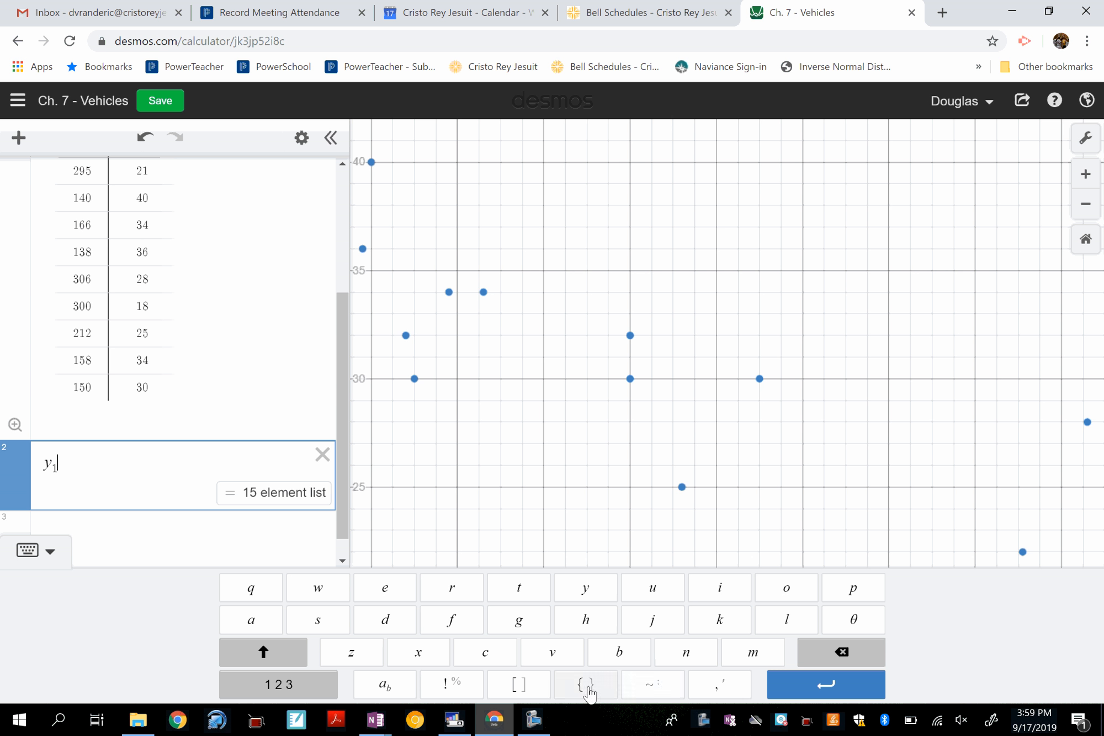
{"action": "left_click", "coordinate": [651, 687]}
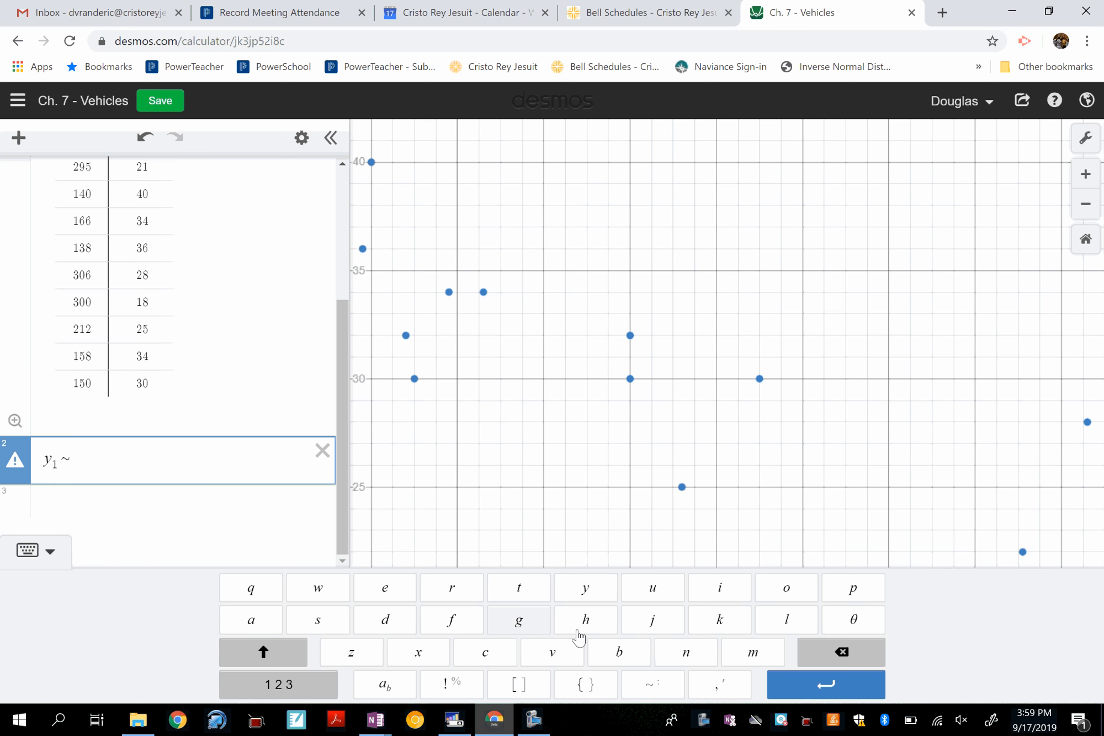
{"action": "left_click", "coordinate": [752, 653]}
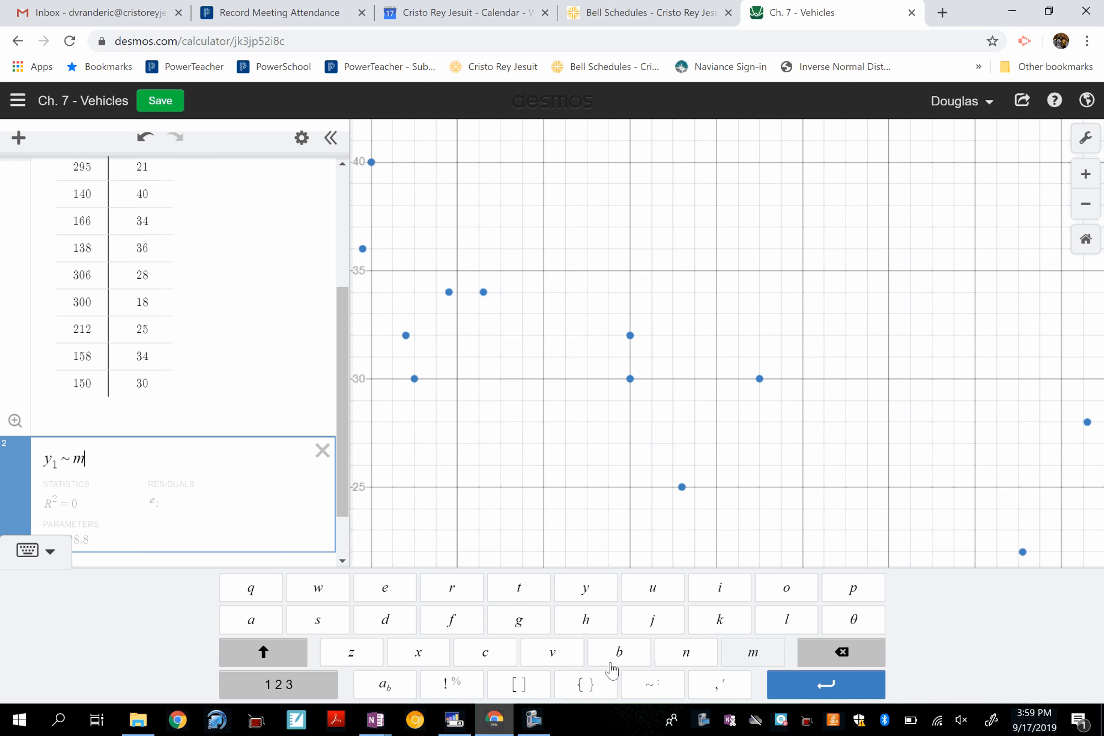
{"action": "left_click", "coordinate": [423, 656]}
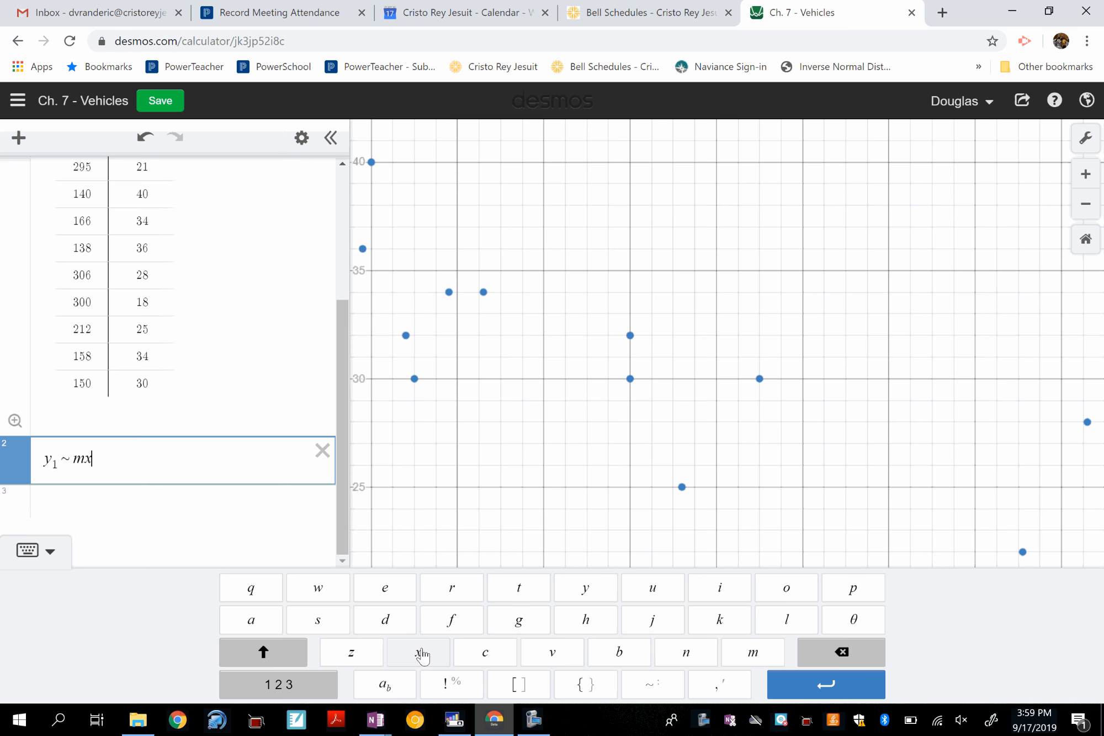
{"action": "left_click_drag", "start_coordinate": [342, 399], "coordinate": [343, 254]}
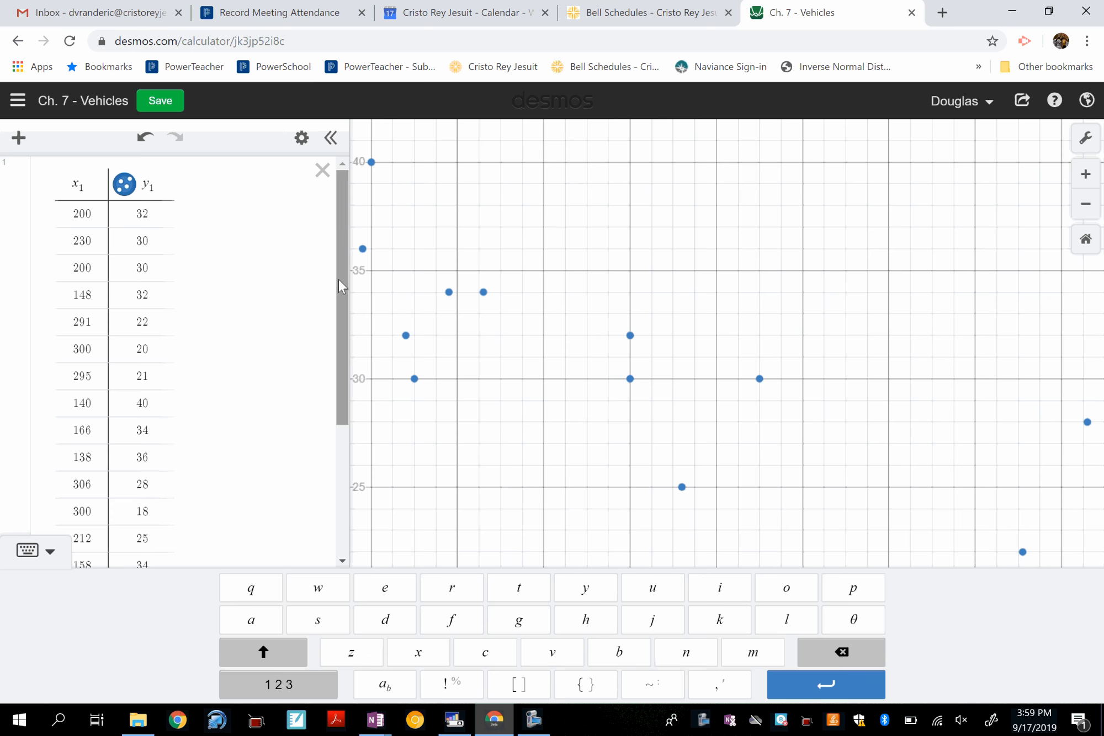
{"action": "left_click_drag", "start_coordinate": [338, 279], "coordinate": [346, 419]}
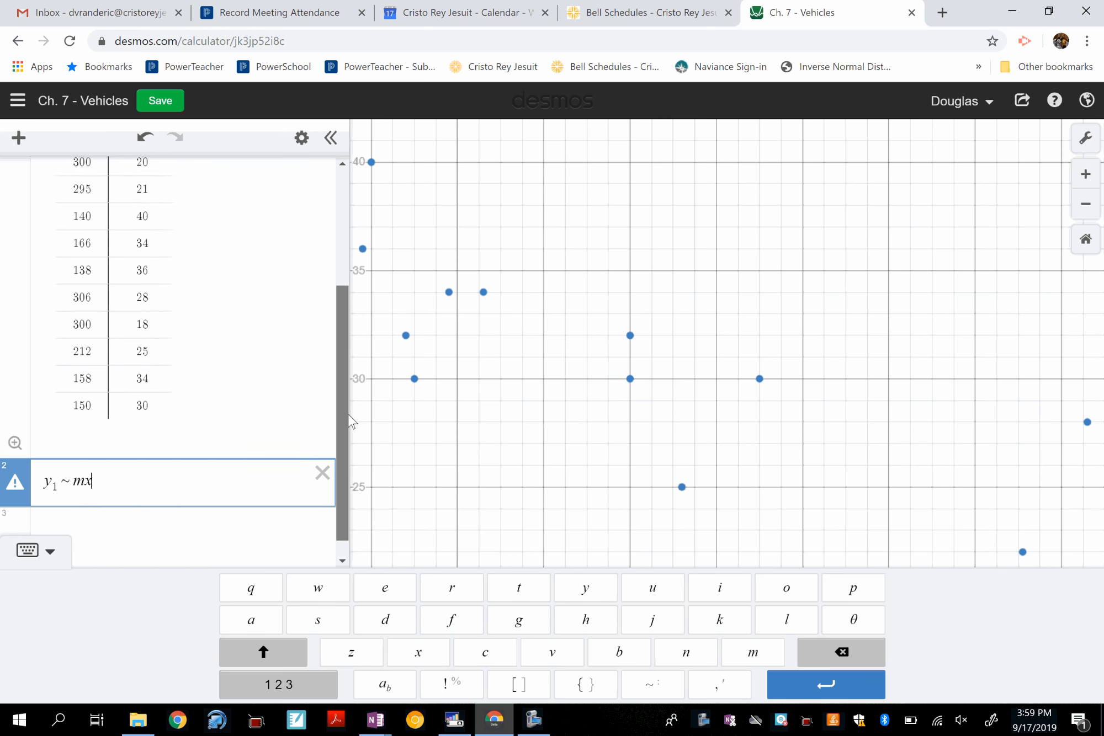
{"action": "left_click", "coordinate": [395, 696]}
{"action": "left_click", "coordinate": [301, 688]}
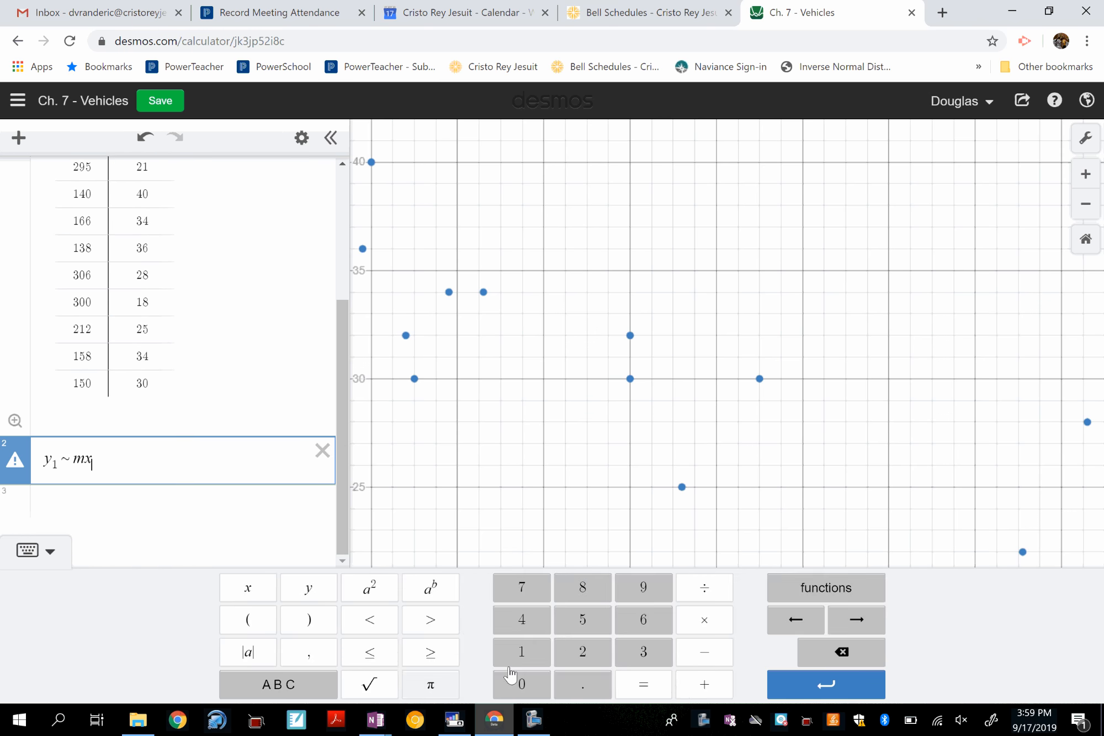
{"action": "left_click", "coordinate": [522, 660]}
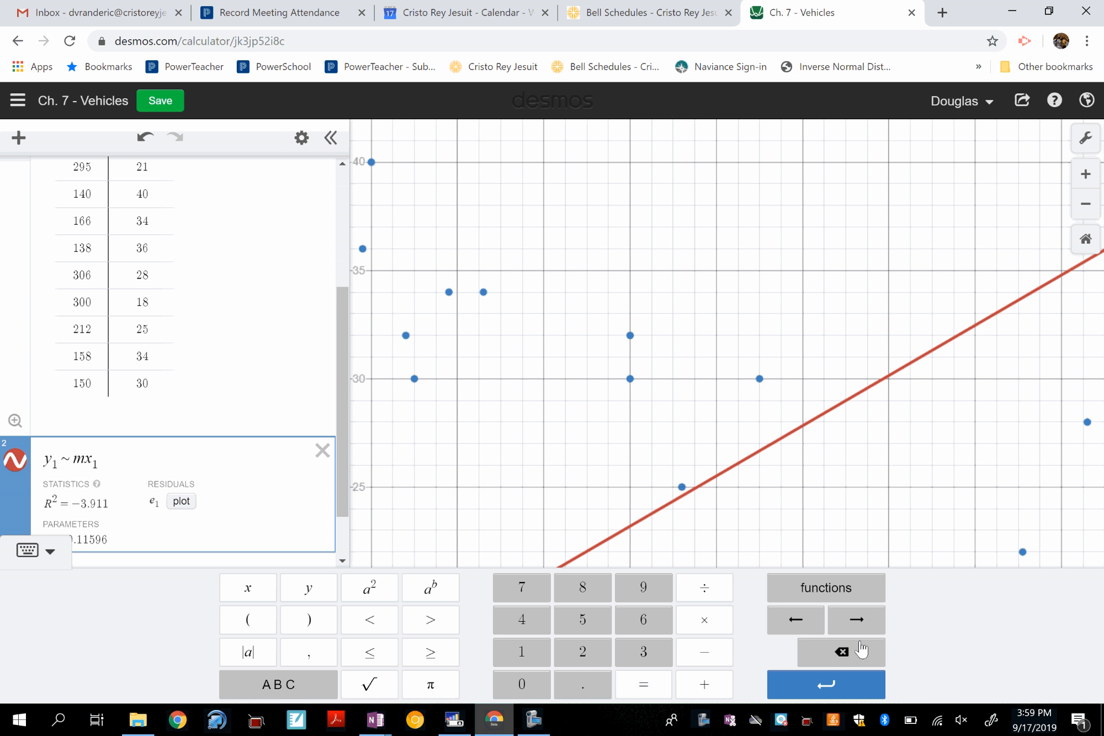
Complete the linear regression formula with + b so that it reads y₁ ~ mx₁ + b
{"action": "left_click", "coordinate": [704, 684]}
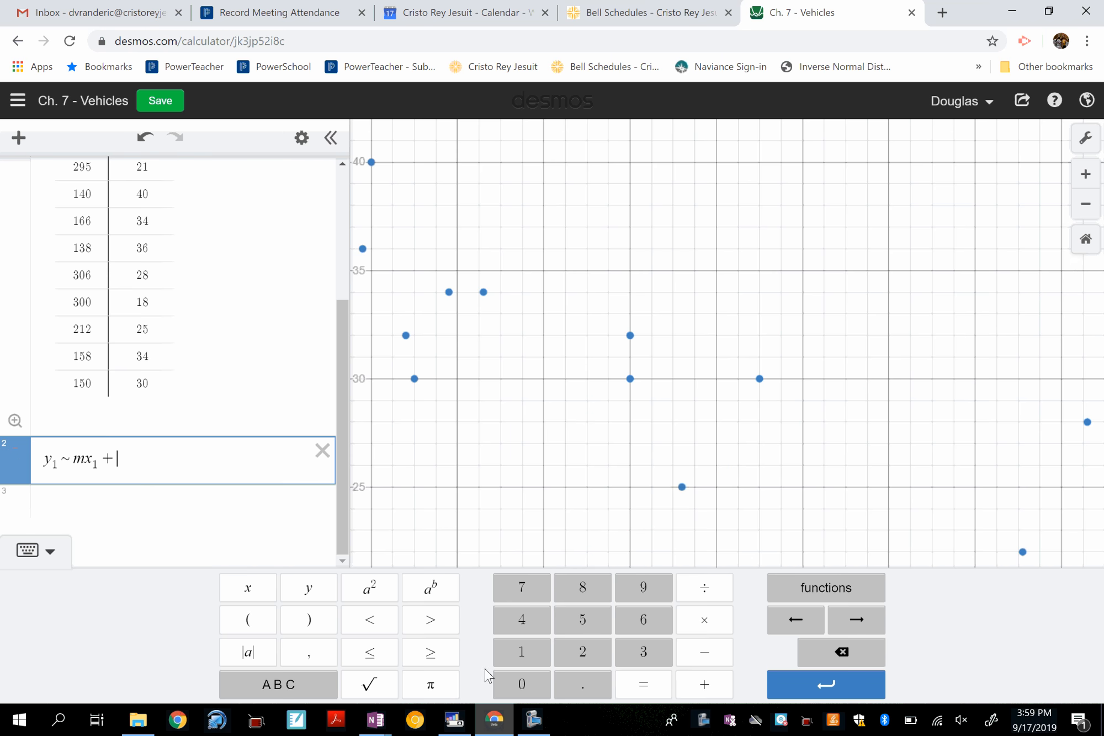
{"action": "left_click", "coordinate": [312, 689]}
{"action": "left_click", "coordinate": [621, 651]}
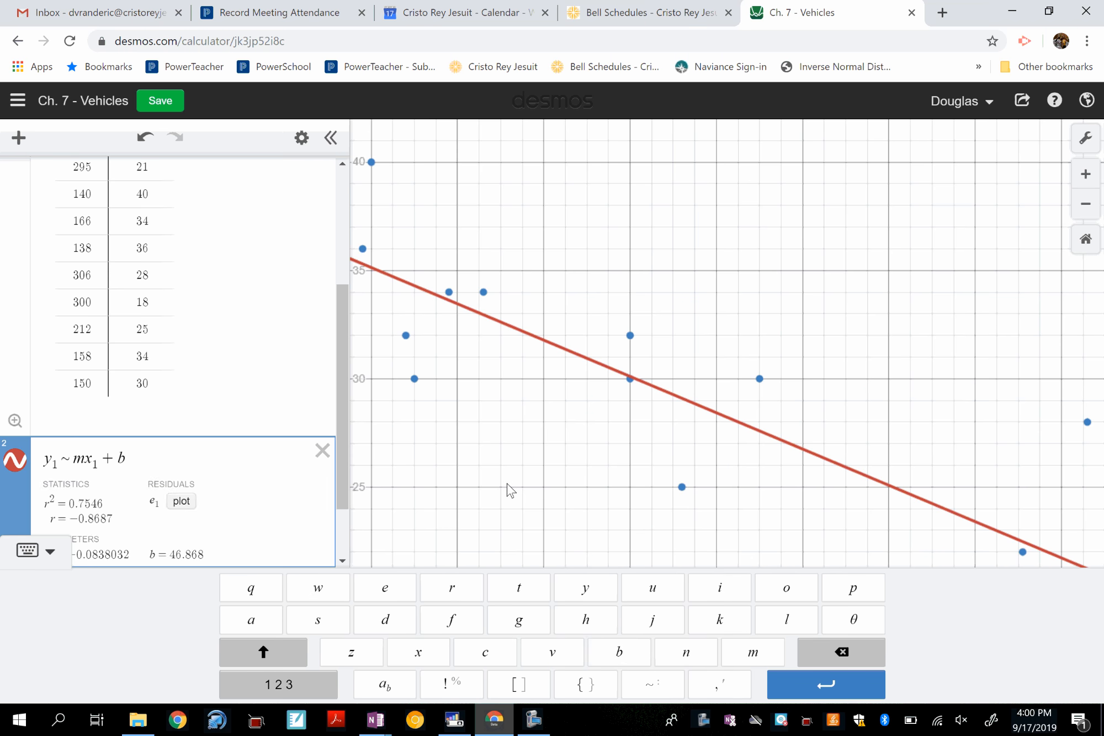
Examine the regression line and correlation statistics in Desmos against question c in the OneNote notes
{"action": "left_click", "coordinate": [334, 139]}
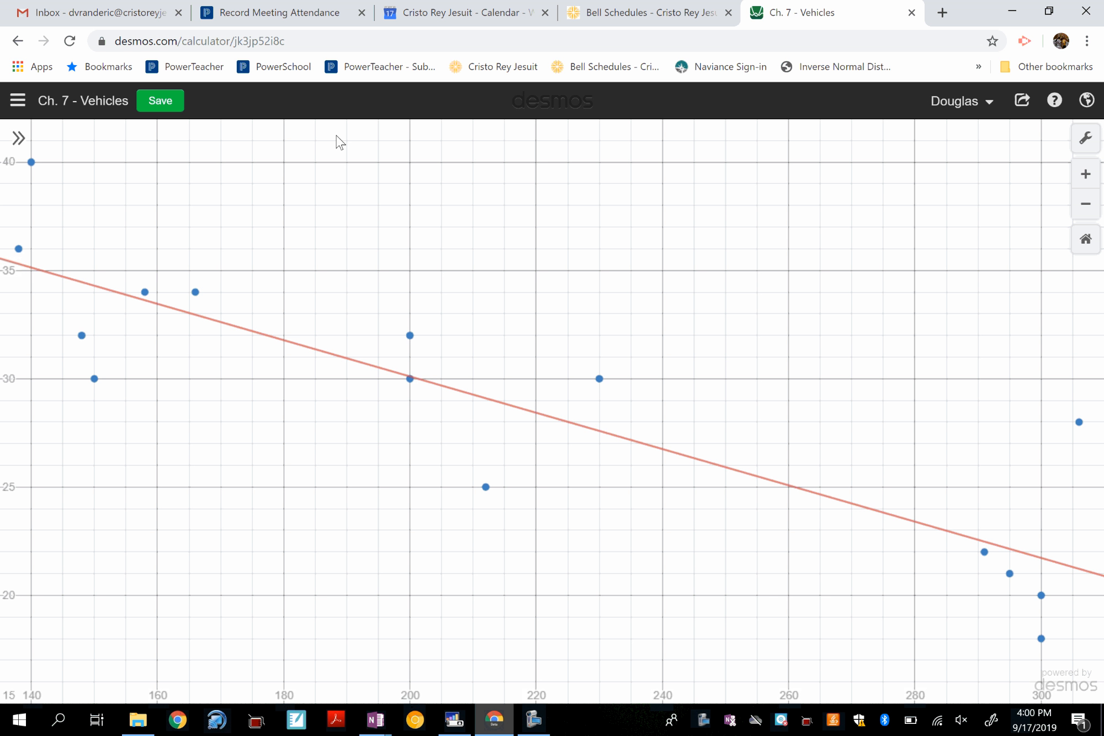
{"action": "left_click", "coordinate": [18, 140]}
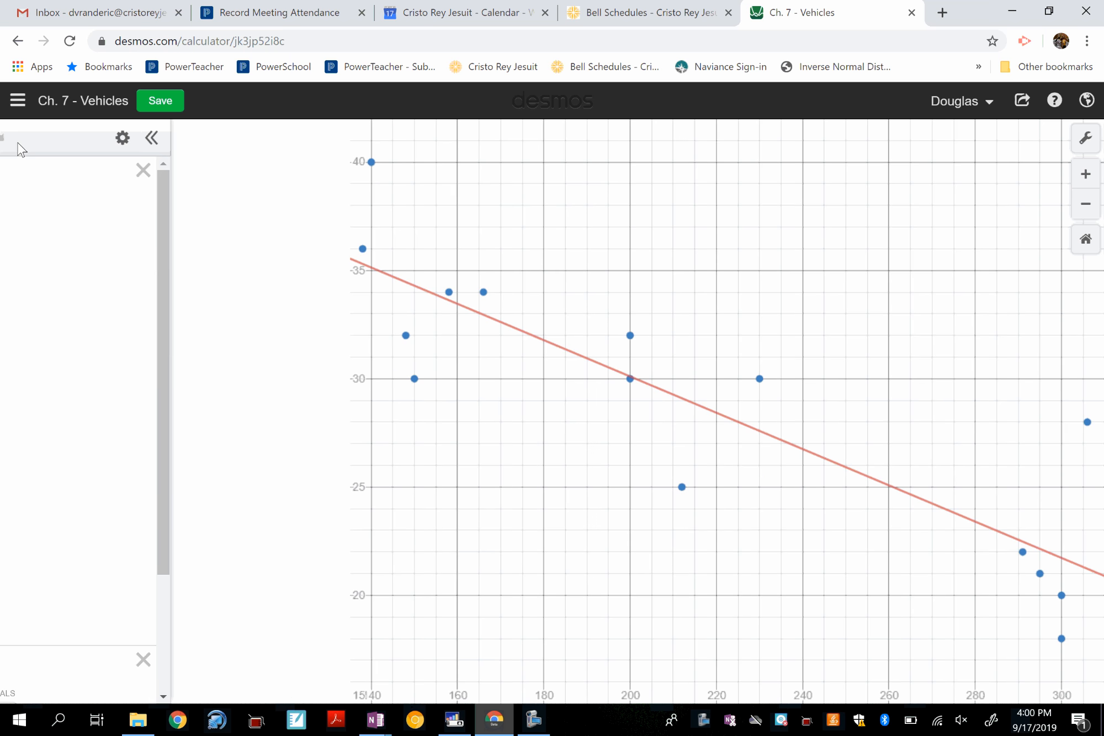
{"action": "left_click_drag", "start_coordinate": [342, 314], "coordinate": [356, 489]}
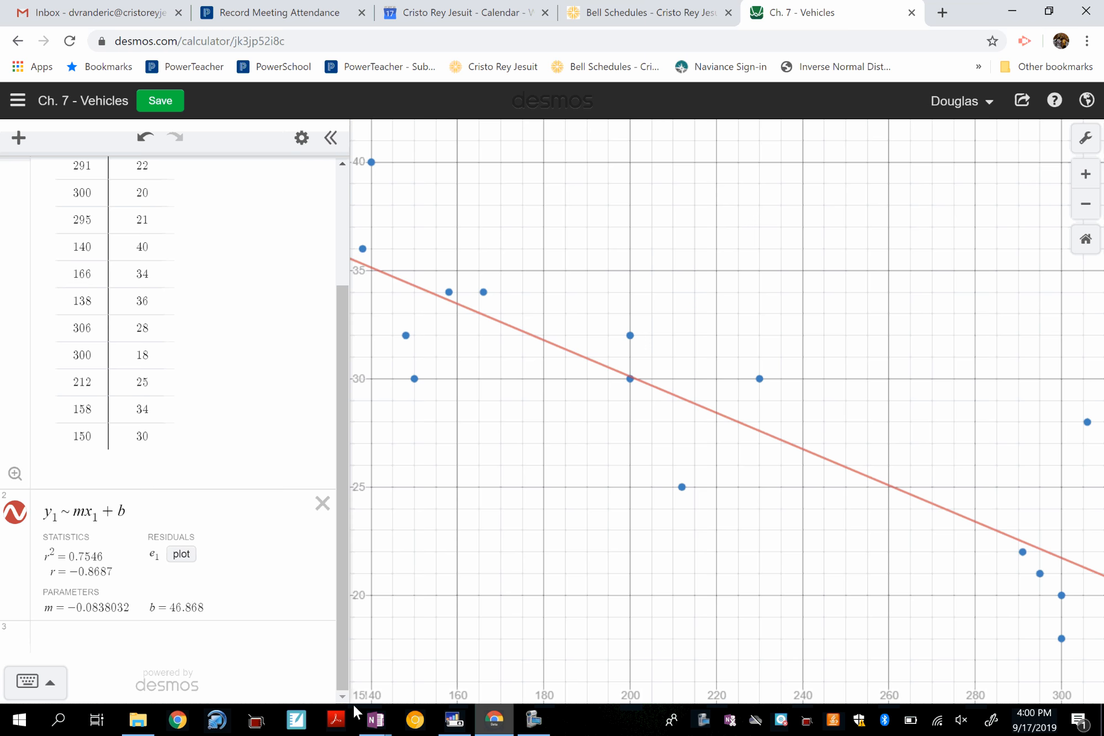
{"action": "mouse_move", "coordinate": [375, 720]}
{"action": "left_click", "coordinate": [478, 646]}
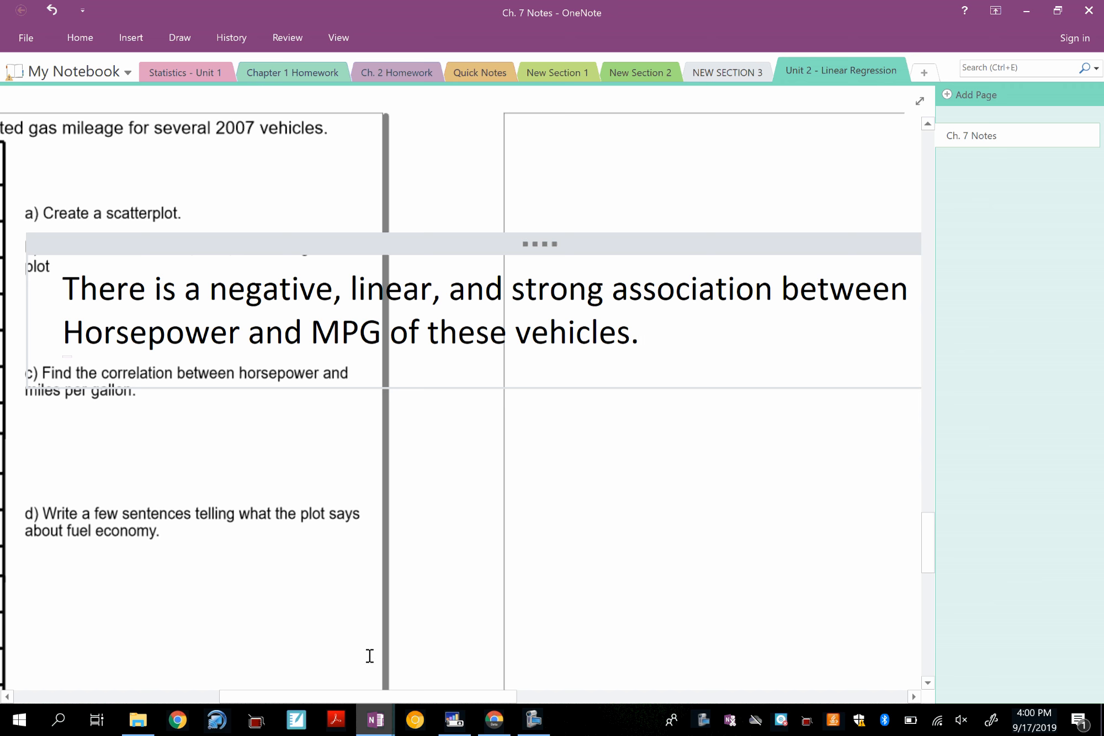
{"action": "left_click", "coordinate": [489, 719]}
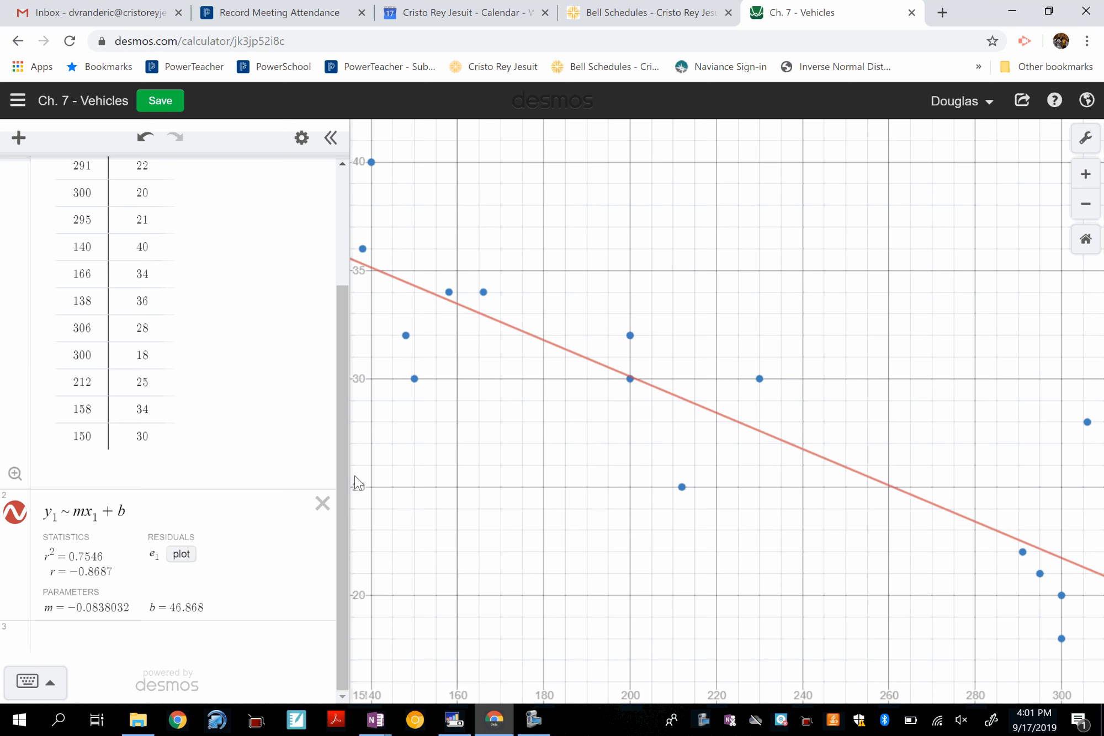
{"action": "left_click", "coordinate": [330, 138]}
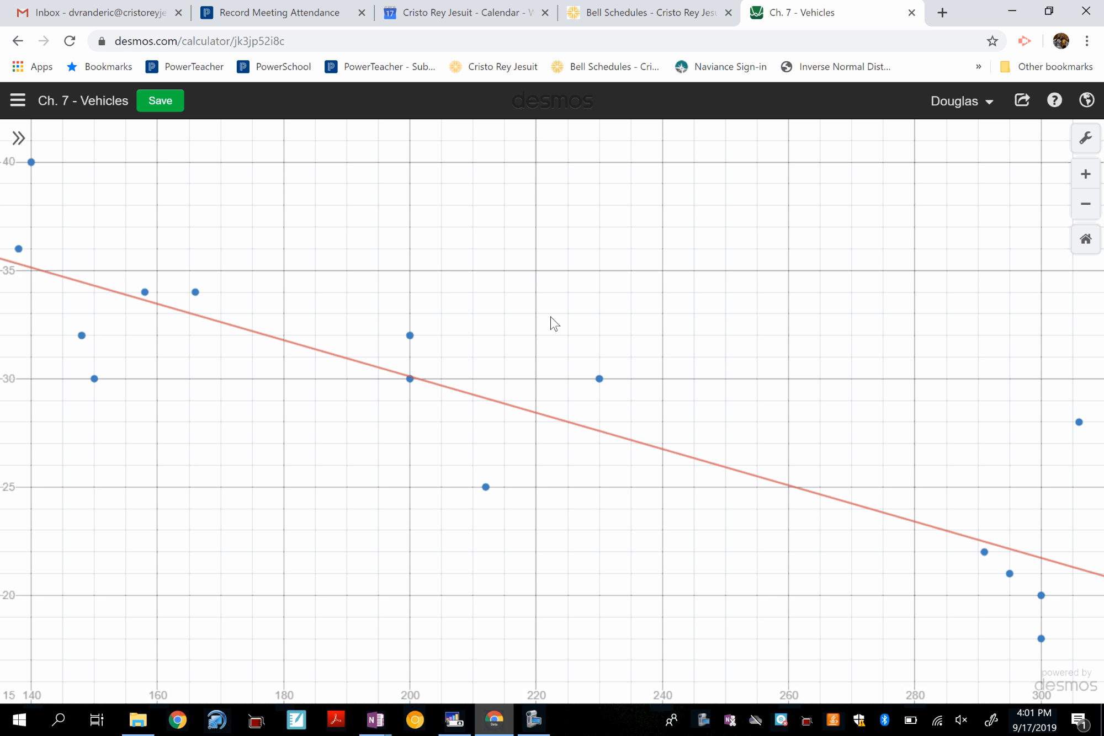
{"action": "left_click", "coordinate": [18, 138]}
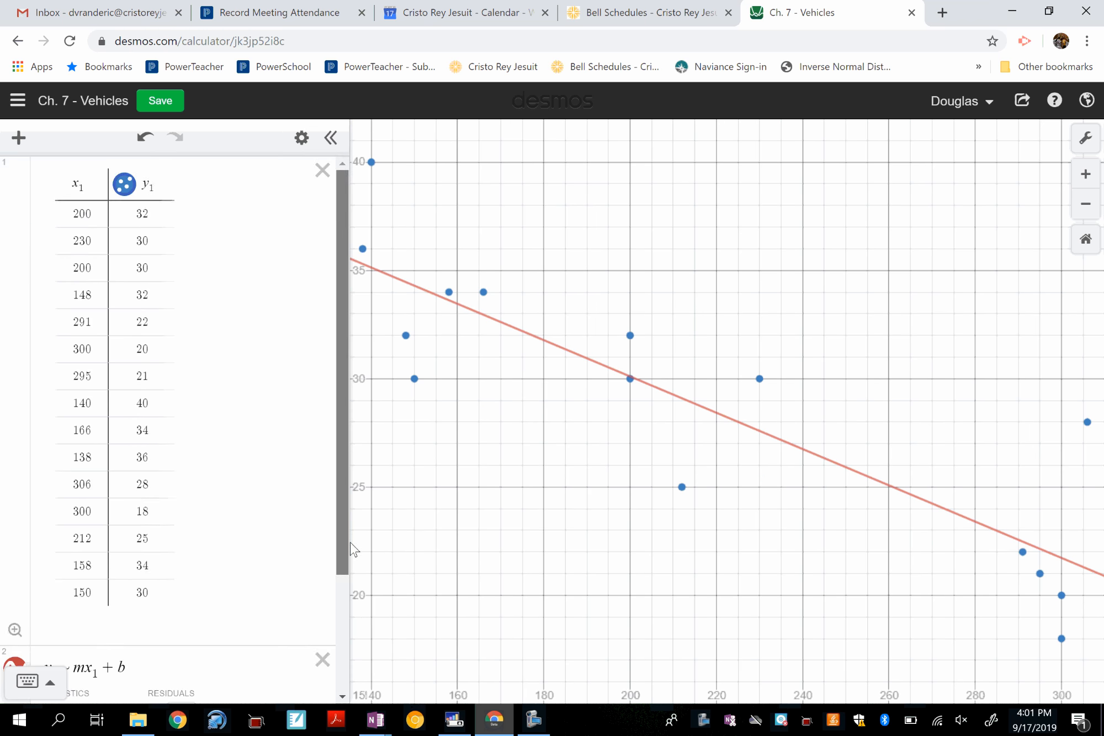
{"action": "scroll", "coordinate": [221, 497], "scroll_direction": "down", "scroll_amount": 3}
Switch to OneNote and answer question c beneath its text with "r = -0.869", undoing the automatic capitalization of the r
{"action": "mouse_move", "coordinate": [375, 717]}
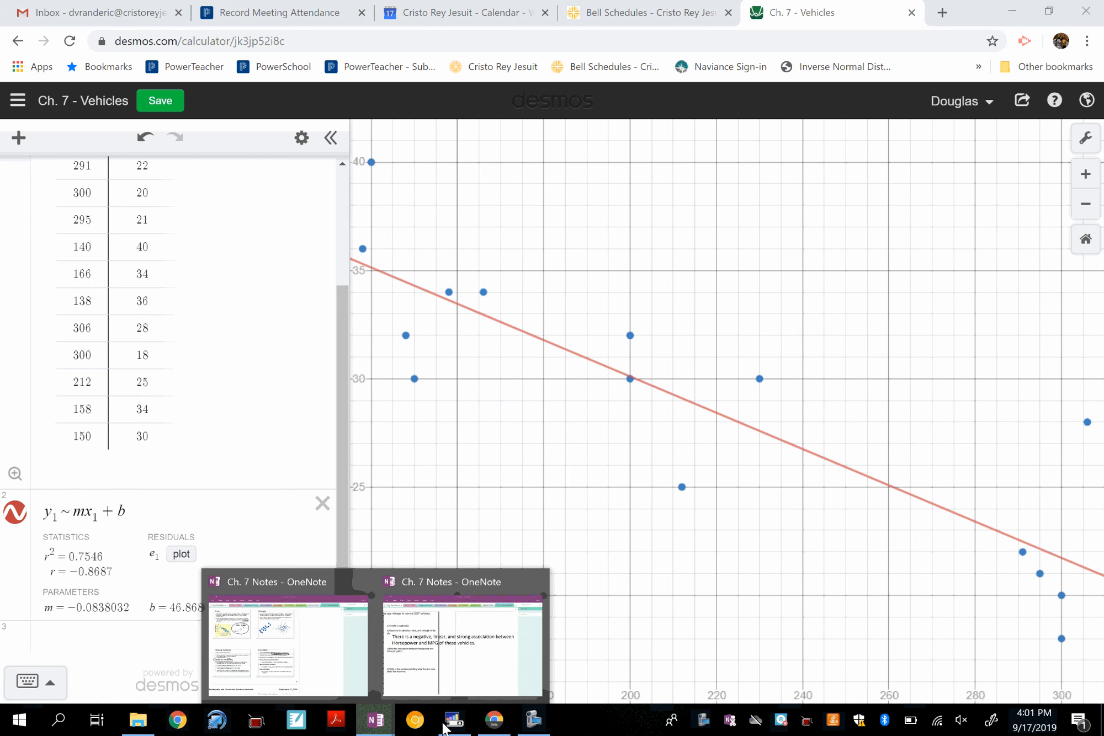
{"action": "left_click", "coordinate": [485, 665]}
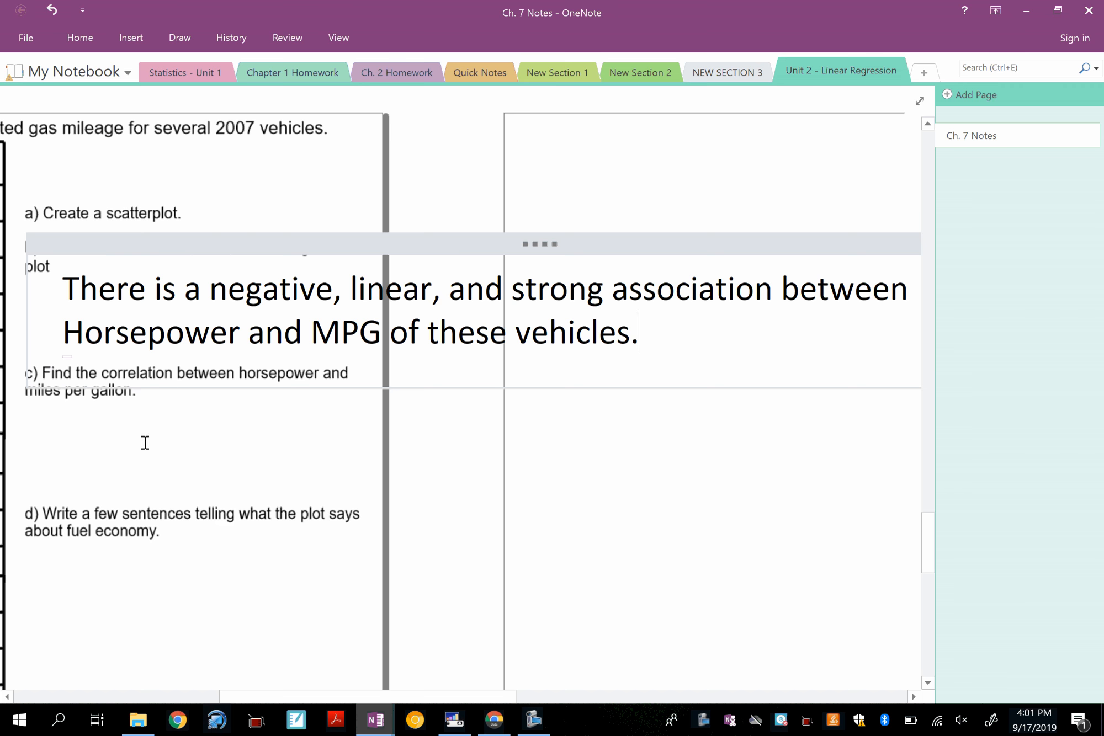
{"action": "left_click", "coordinate": [77, 448]}
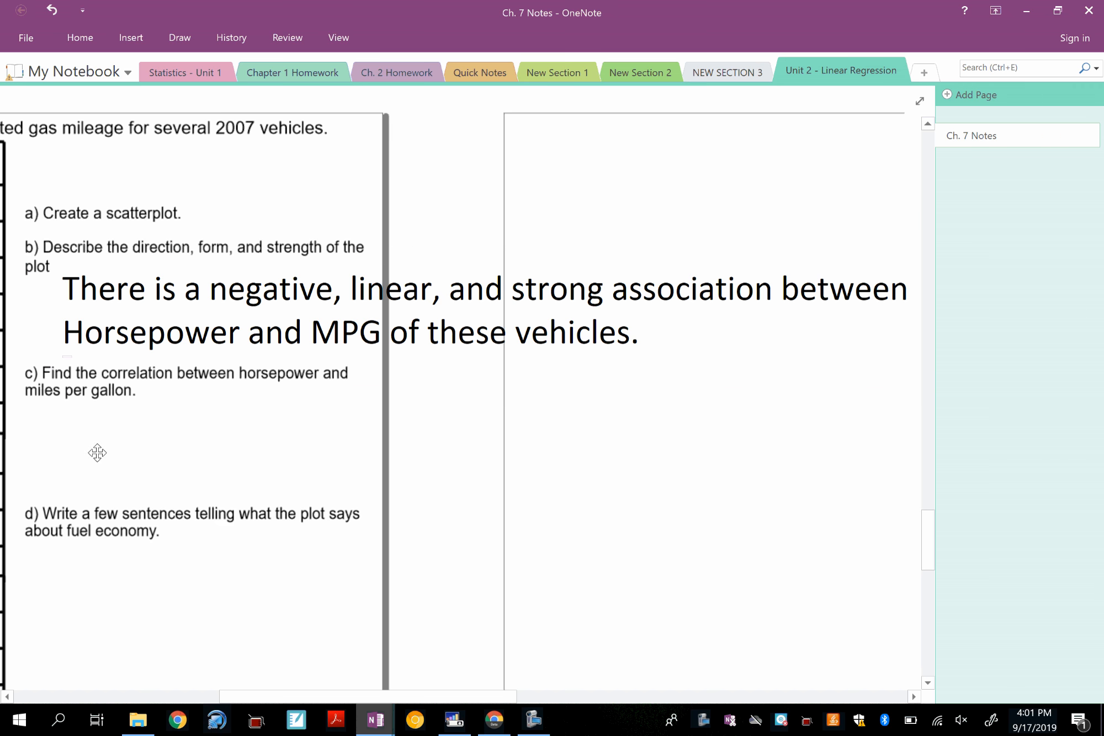
{"action": "left_click", "coordinate": [69, 452]}
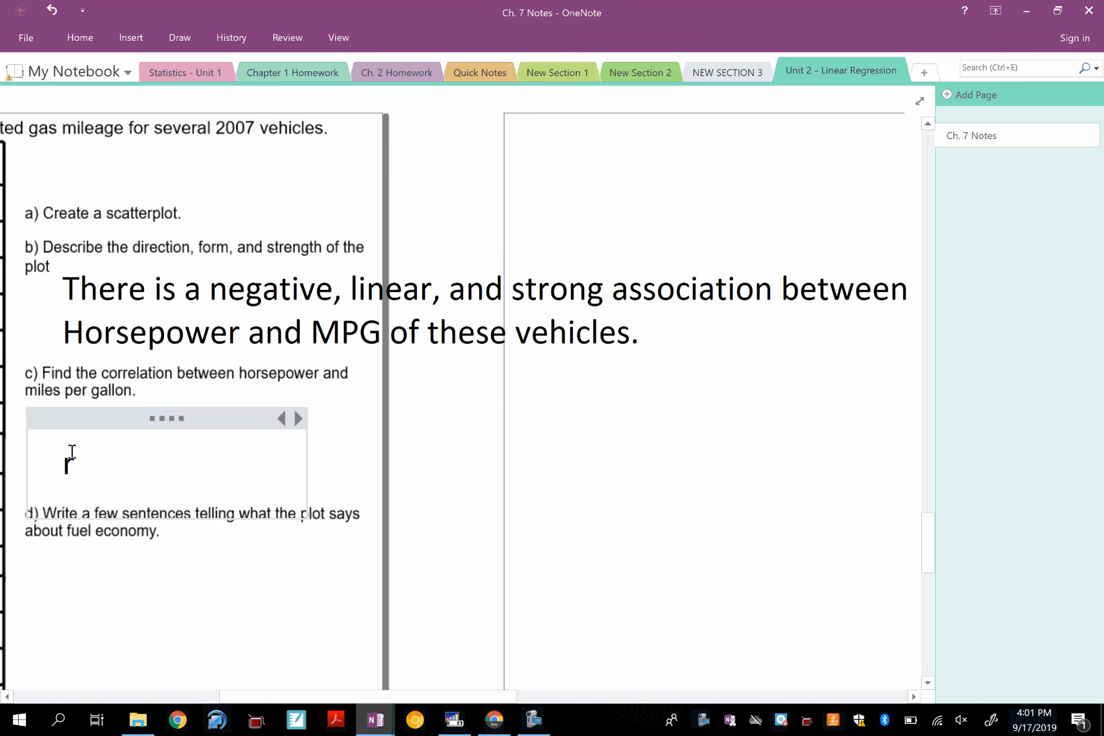
{"action": "type", "text": "R ="}
{"action": "left_click", "coordinate": [75, 479]}
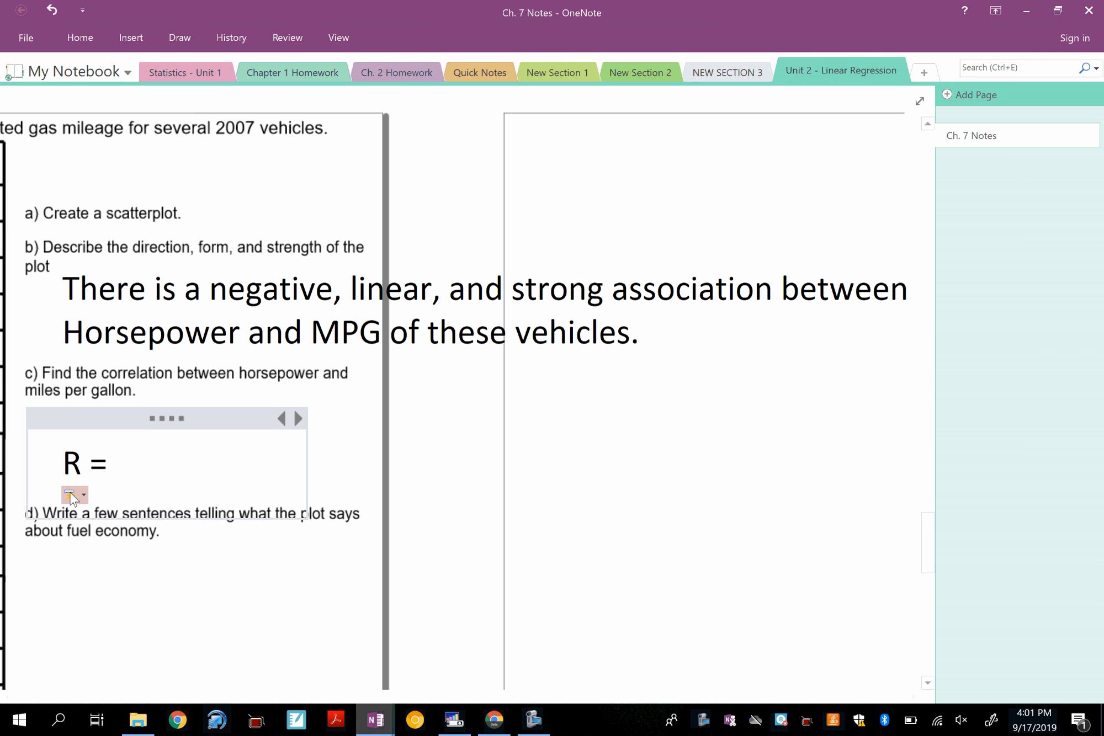
{"action": "left_click", "coordinate": [76, 496]}
{"action": "left_click", "coordinate": [82, 515]}
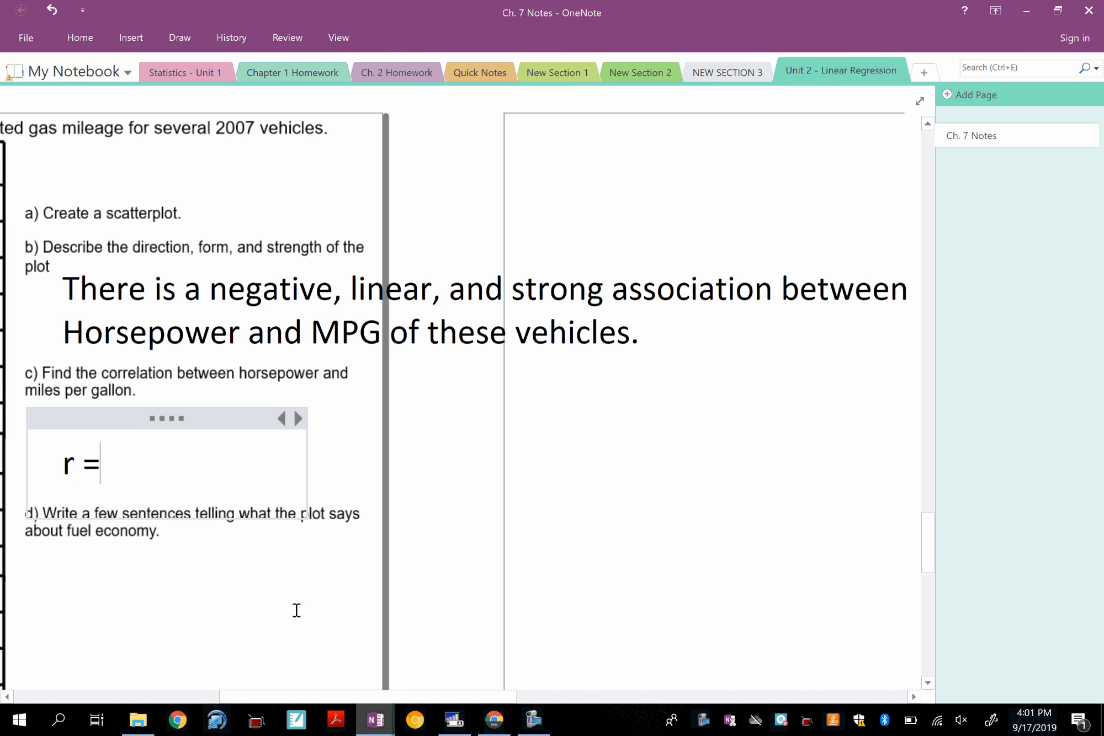
{"action": "type", "text": "-0.869"}
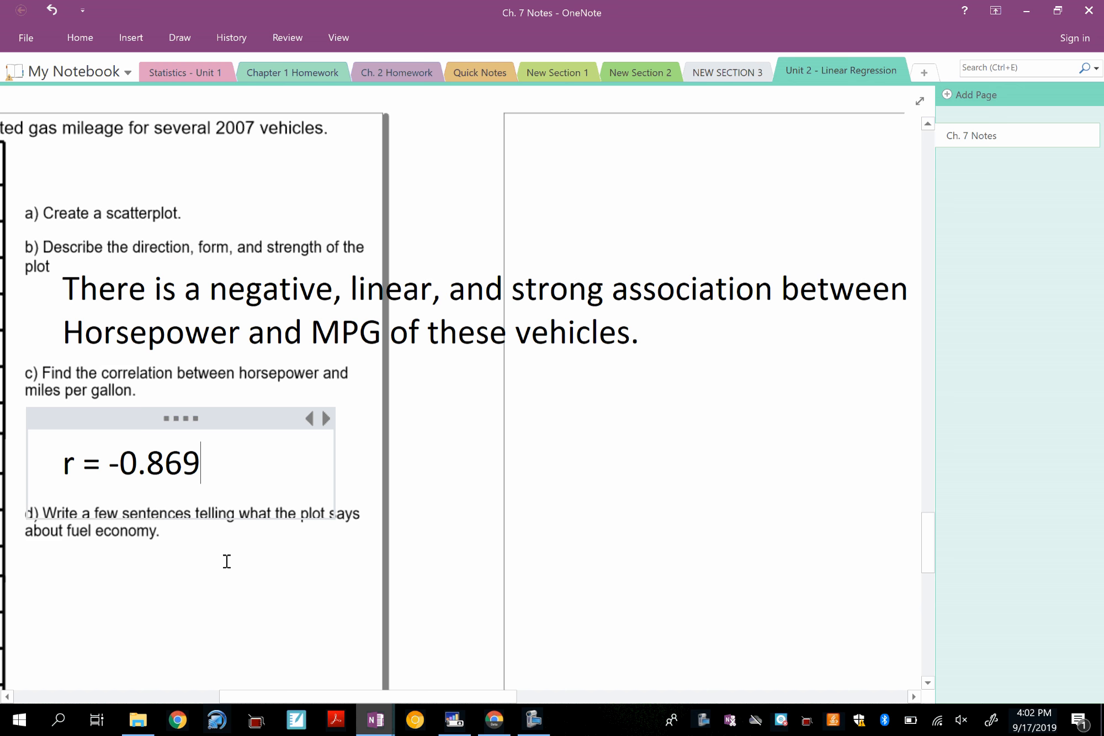
Check the regression plot in Desmos and return to the OneNote notes, showing the page in full page view
{"action": "left_click", "coordinate": [146, 577]}
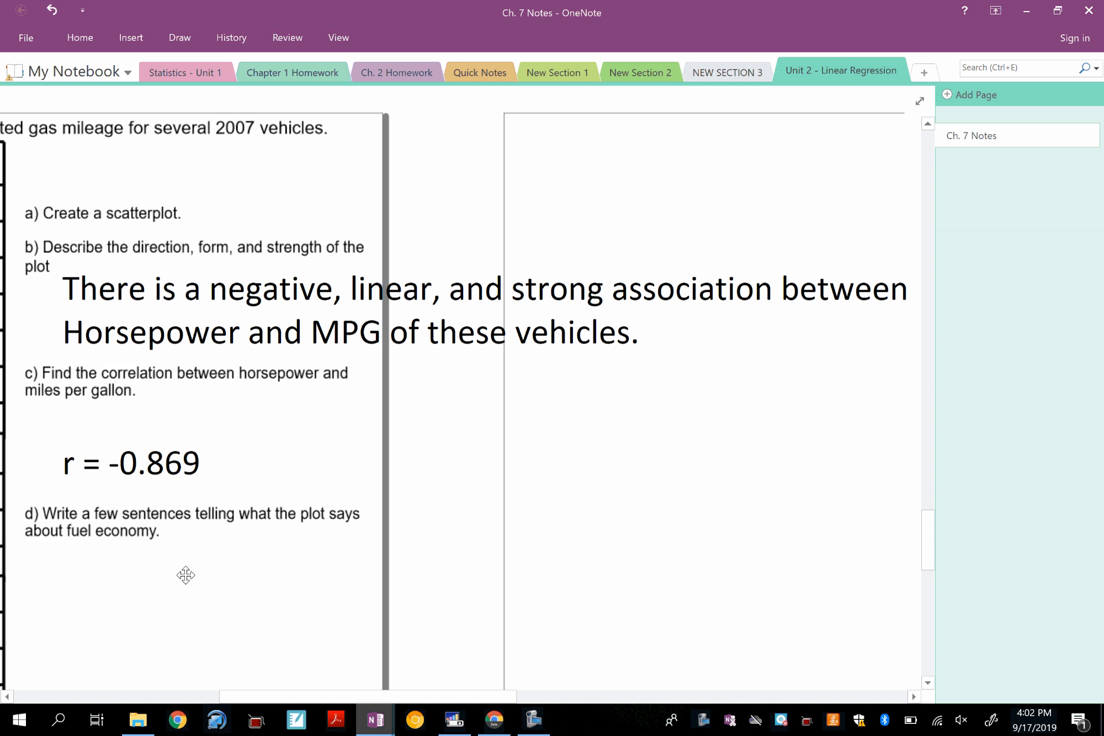
{"action": "left_click", "coordinate": [497, 724]}
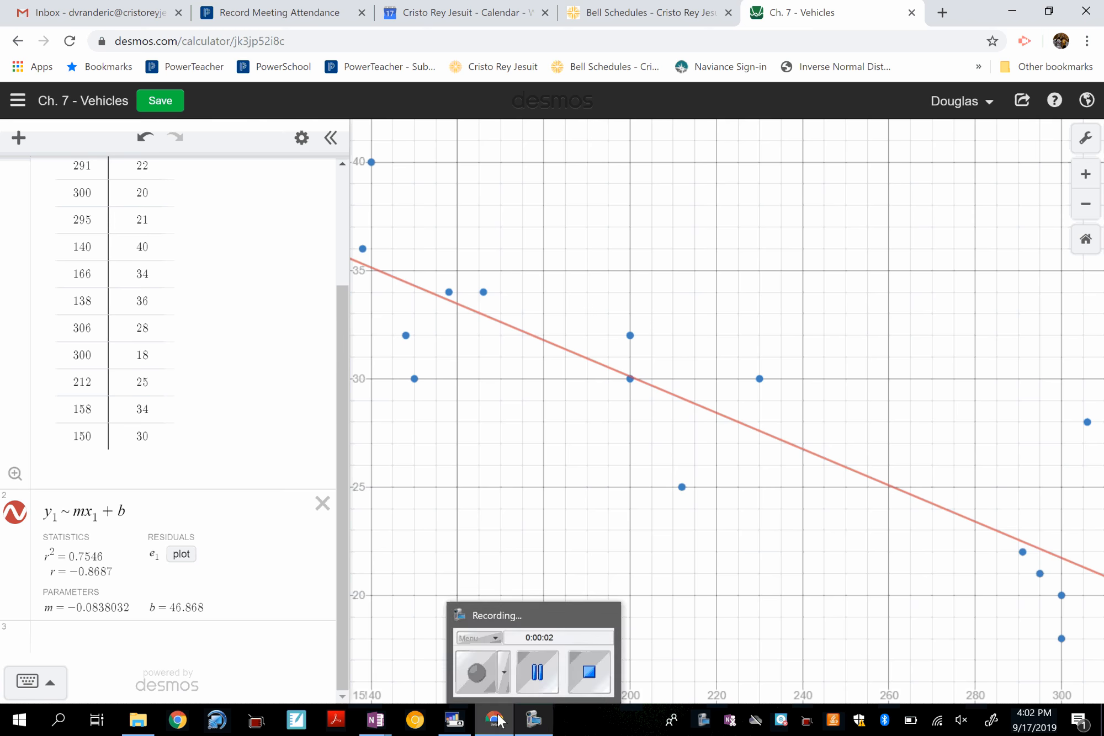
{"action": "mouse_move", "coordinate": [375, 720]}
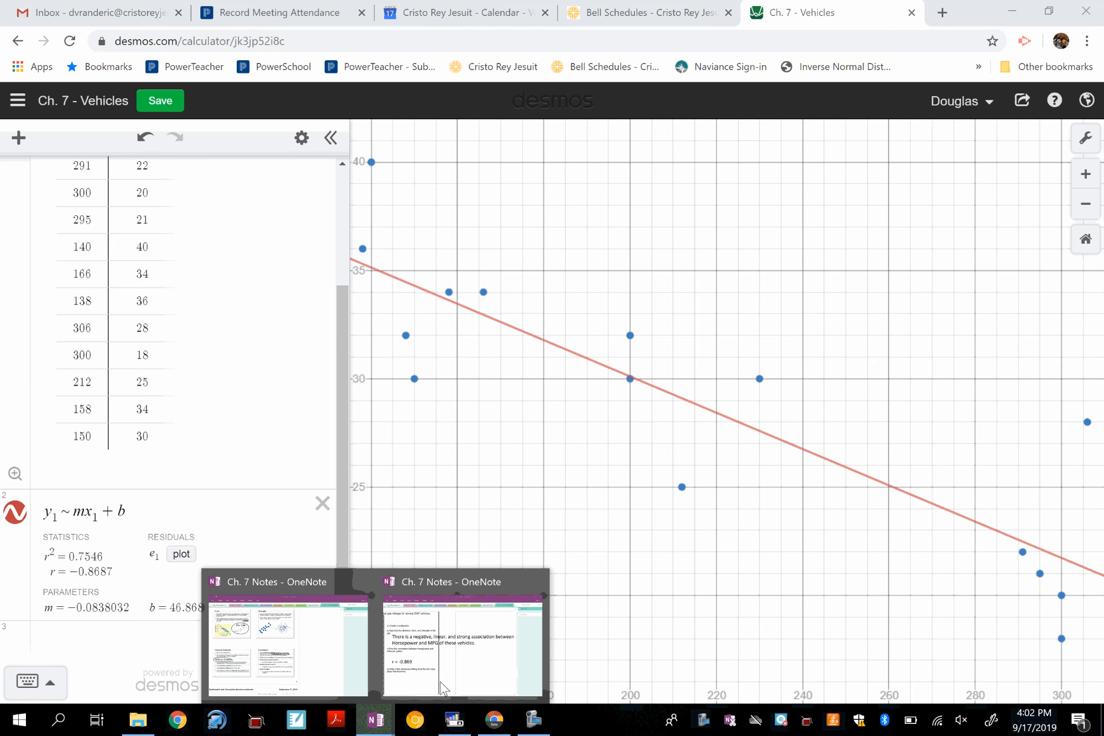
{"action": "left_click", "coordinate": [485, 655]}
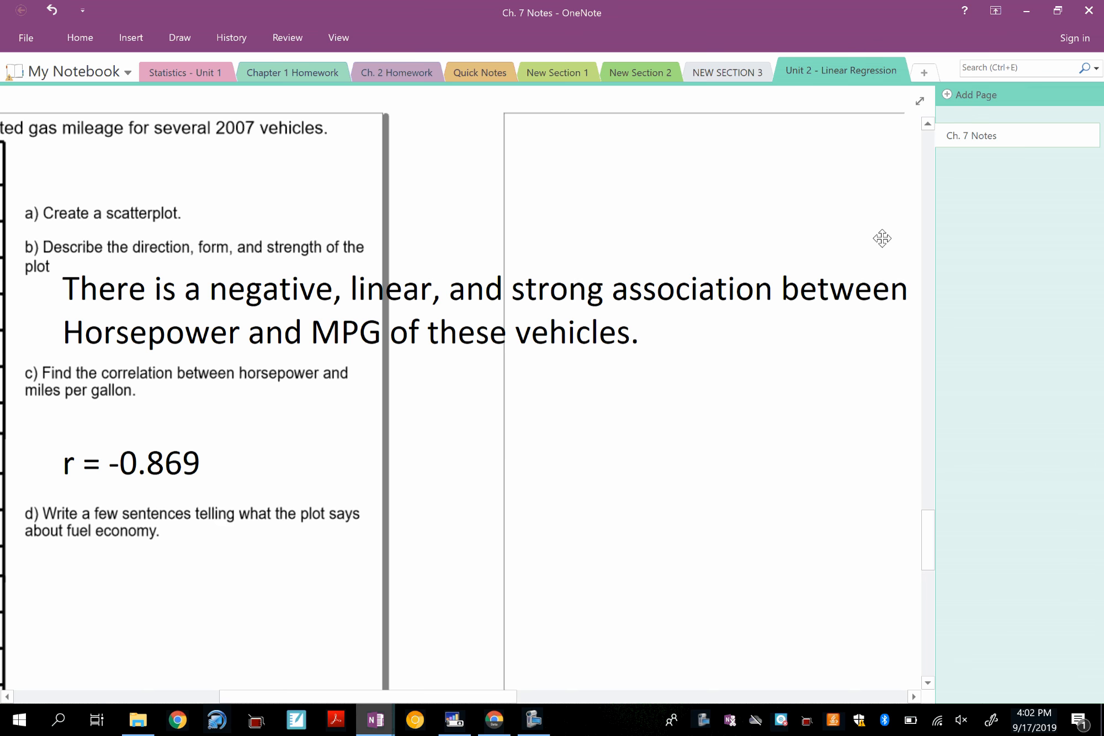
{"action": "left_click", "coordinate": [919, 101]}
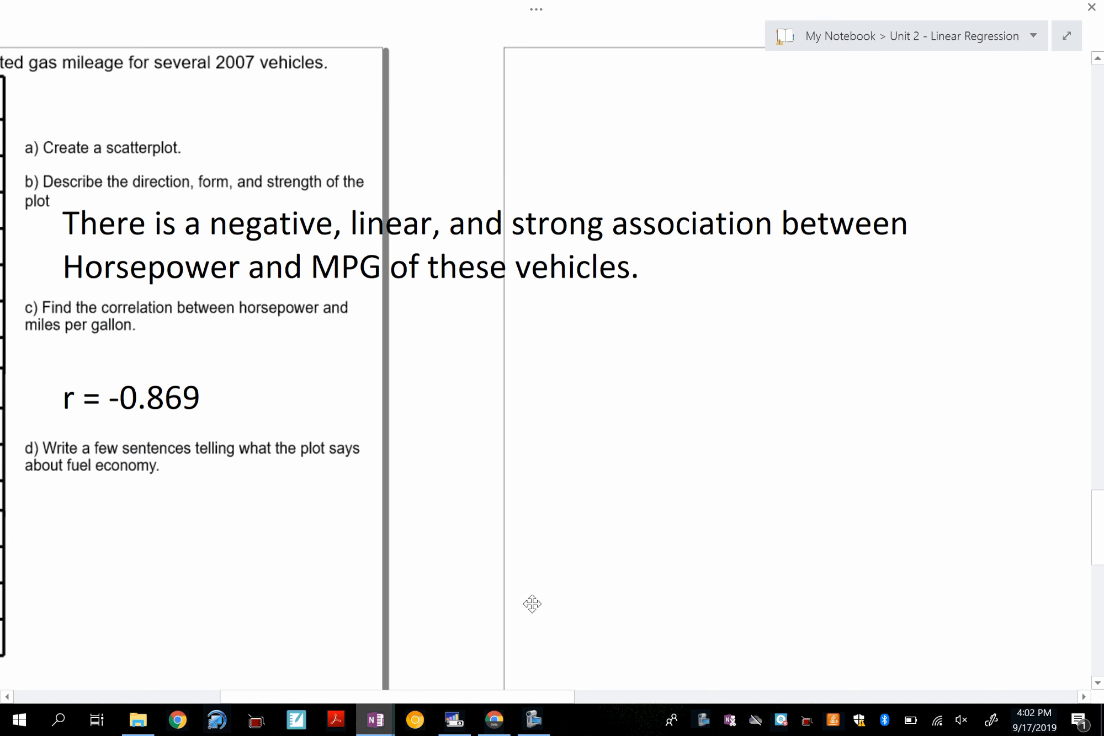
Examine the horsepower and MPG scatterplot in Desmos for question d on fuel economy, and return to the OneNote notes
{"action": "left_click", "coordinate": [494, 720]}
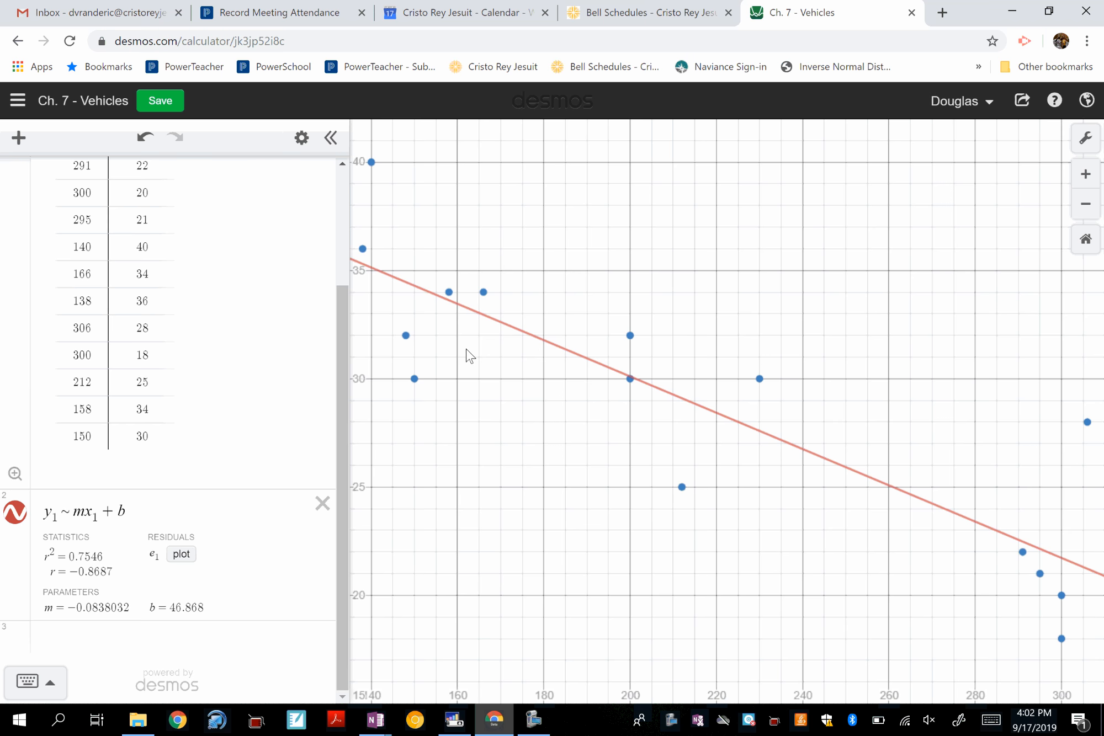
{"action": "mouse_move", "coordinate": [375, 720]}
{"action": "left_click", "coordinate": [492, 659]}
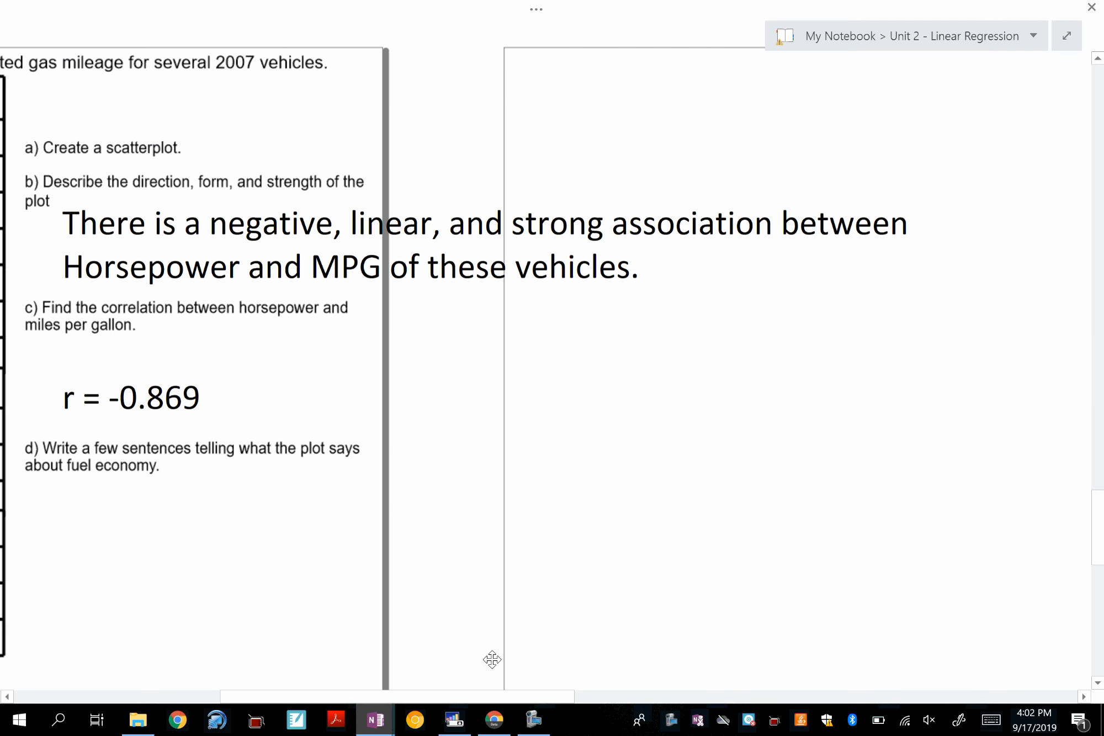